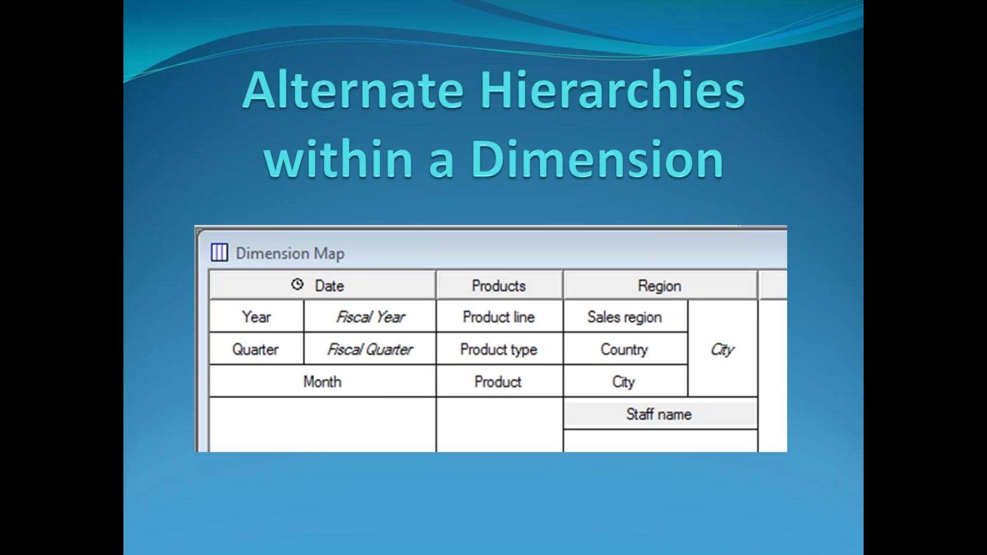
Step: Leave the PowerPoint slide for the ibmcognos1022 VMware window showing the Transformer model
key("alt+Tab")
key("alt+Tab")
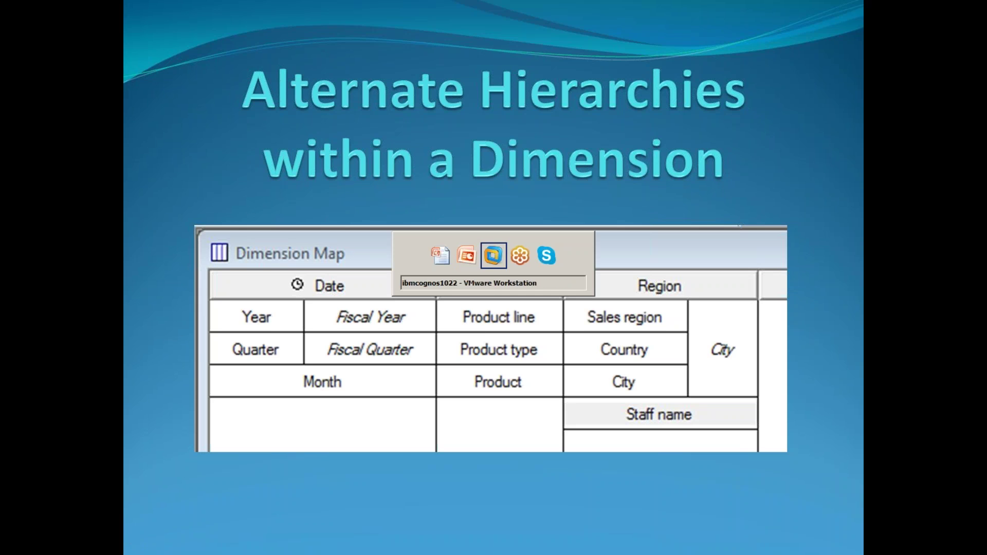
left_click(376, 404)
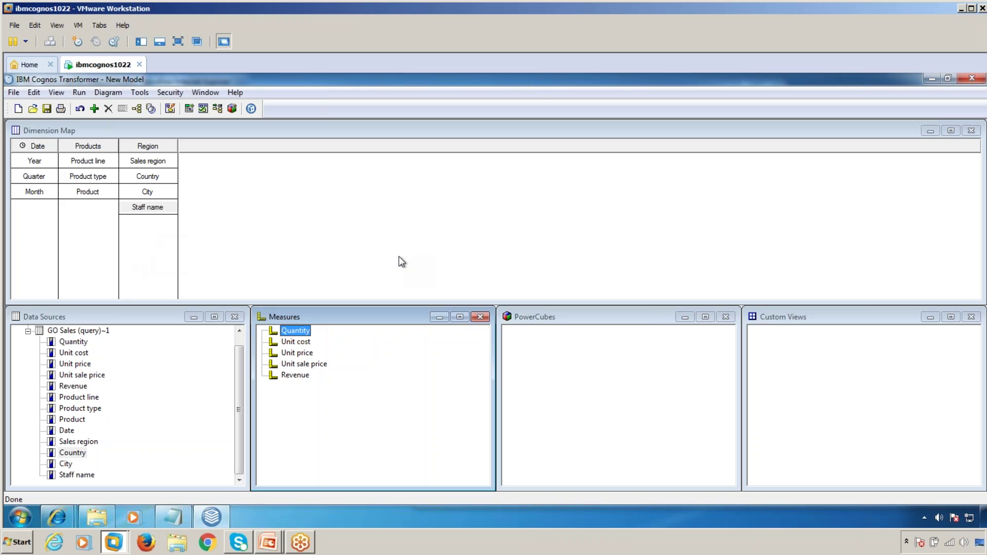
Step: Drop City into the Region dimension as a separate drill path beside Sales region–City
left_click(135, 207)
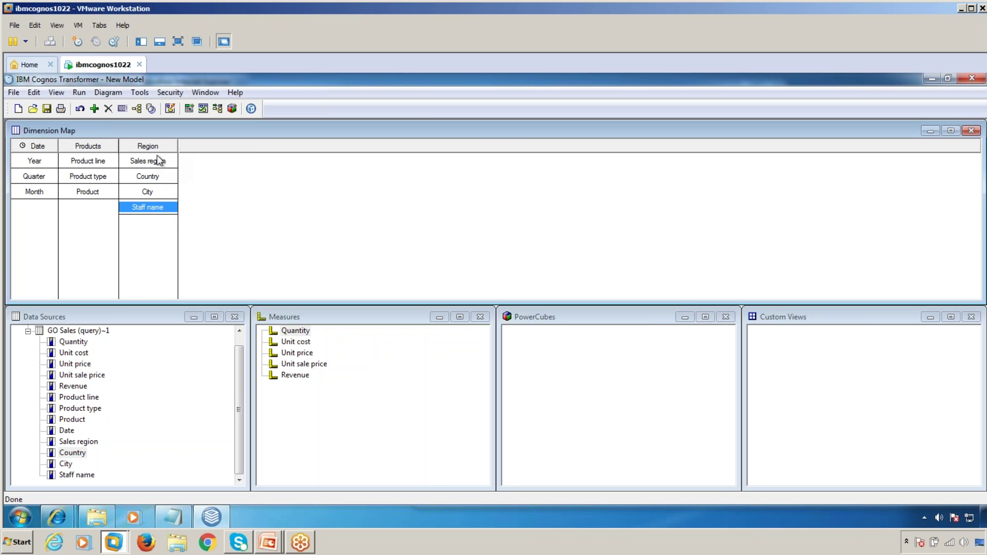
left_click_drag(65, 465, 172, 190)
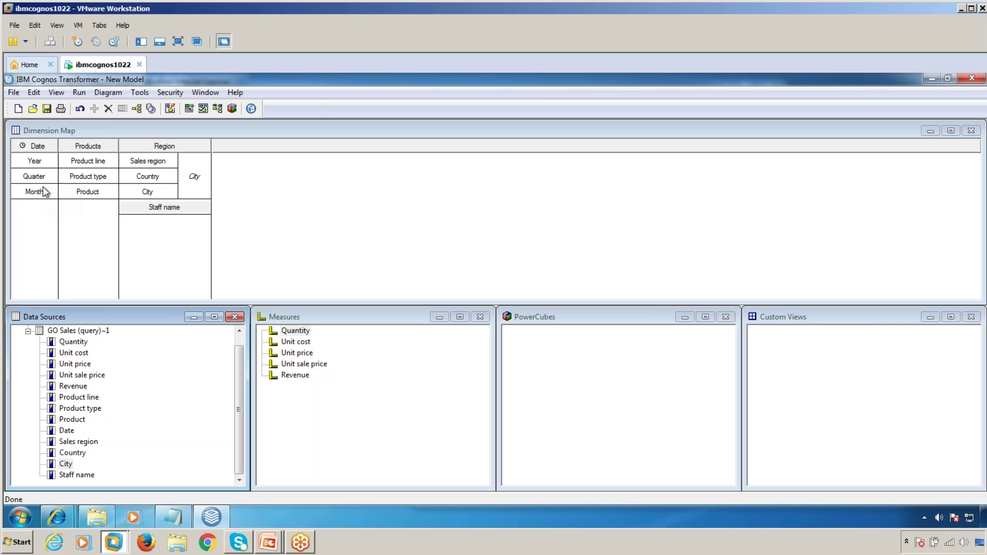
Step: Add a new Date level to the Date dimension and name it 'Fiscal Year'
mouse_move(68, 435)
left_mouse_down()
mouse_move(72, 239)
mouse_move(51, 173)
left_mouse_up()
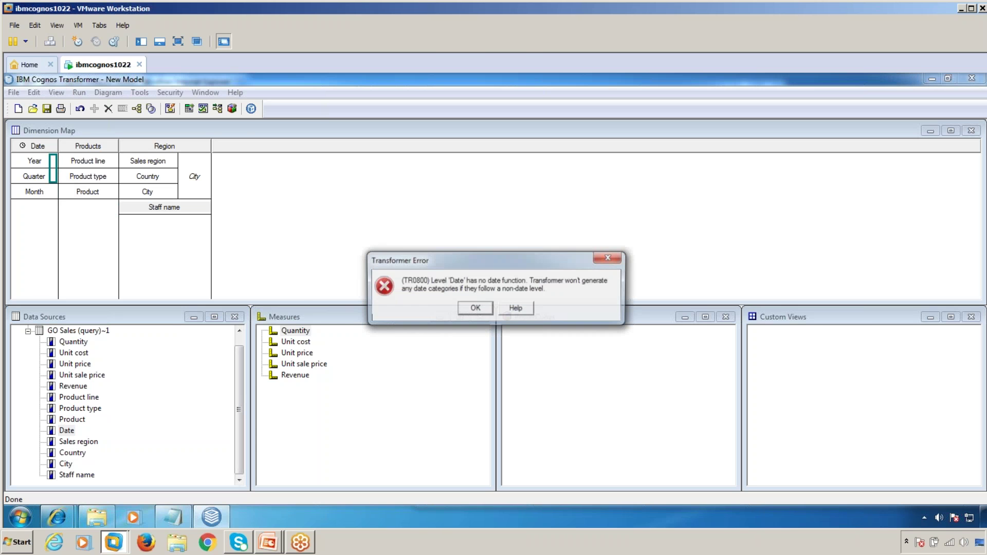
left_click(475, 308)
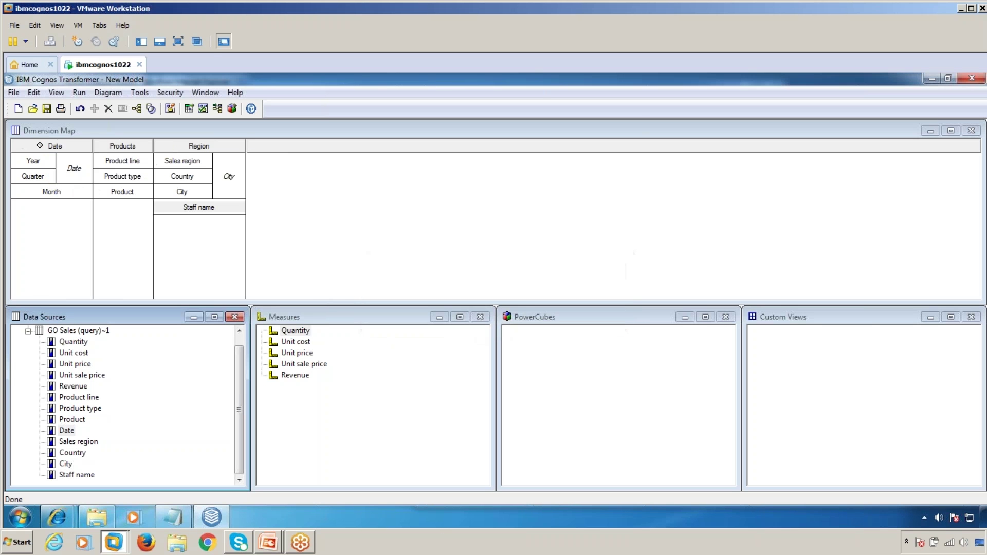
double_click(76, 174)
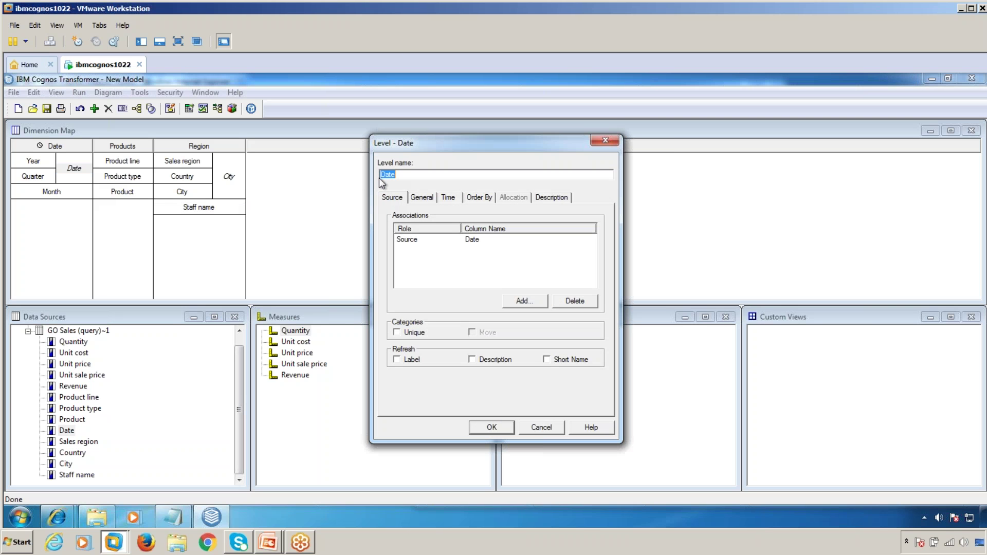
type("F")
type("sic")
key("BackSpace")
key("BackSpace")
key("BackSpace")
type("iscal Year")
Step: Give Fiscal Year the Calendar year function and the YYYY date format
left_click(450, 199)
left_click(530, 235)
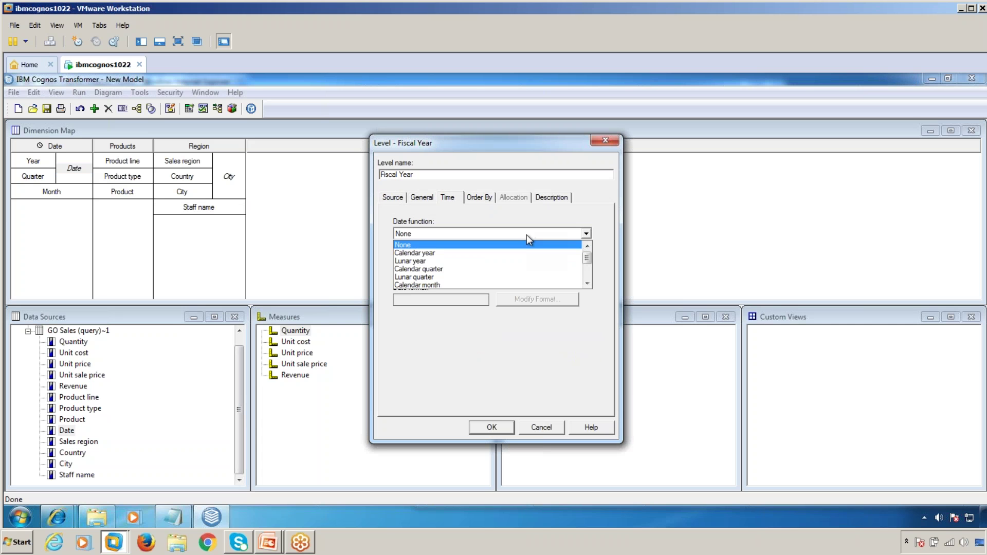
left_click(416, 254)
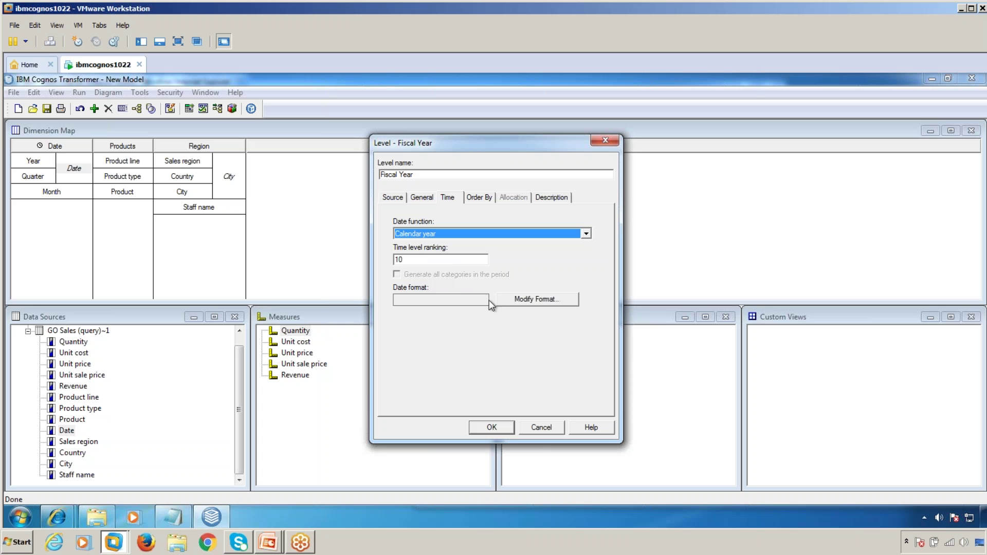
left_click(533, 303)
left_click(431, 248)
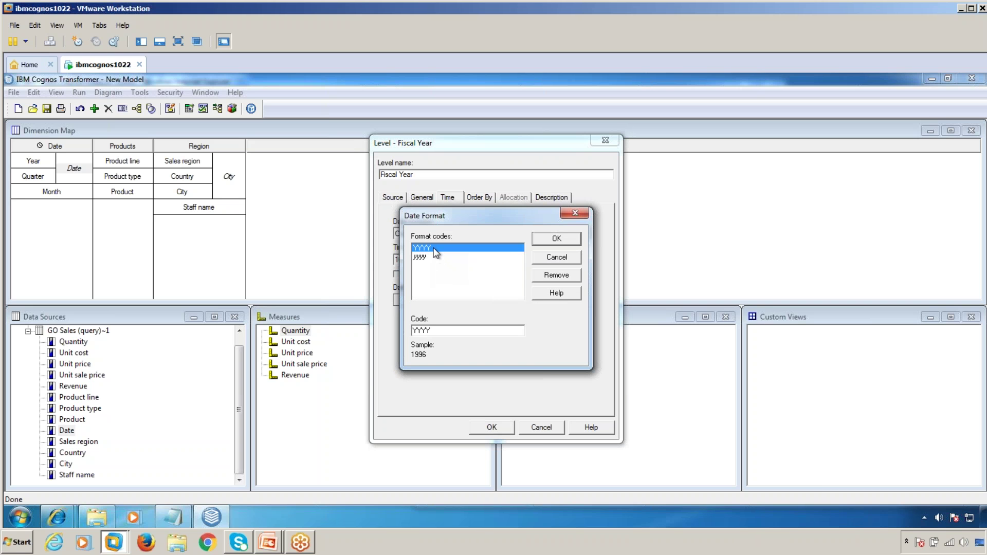
left_click(557, 240)
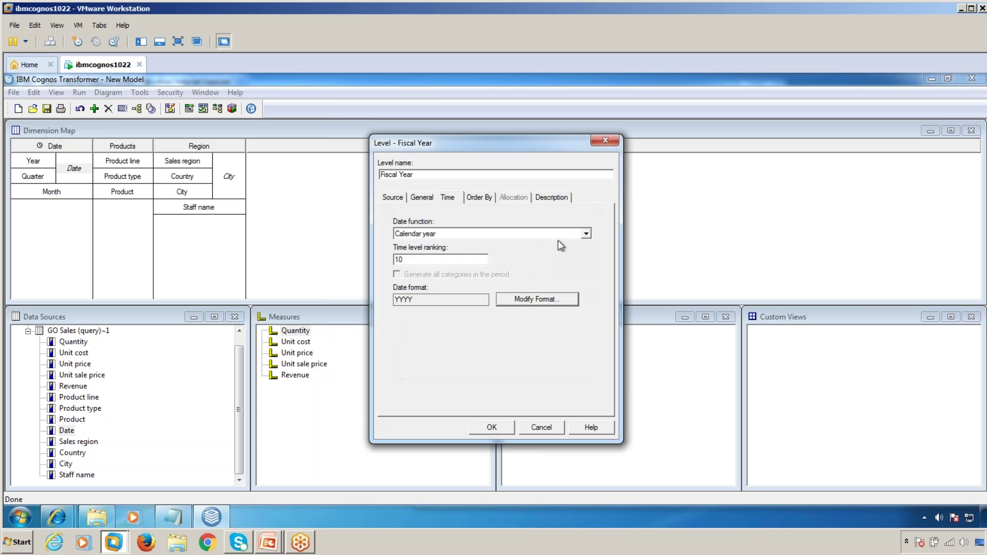
left_click(495, 428)
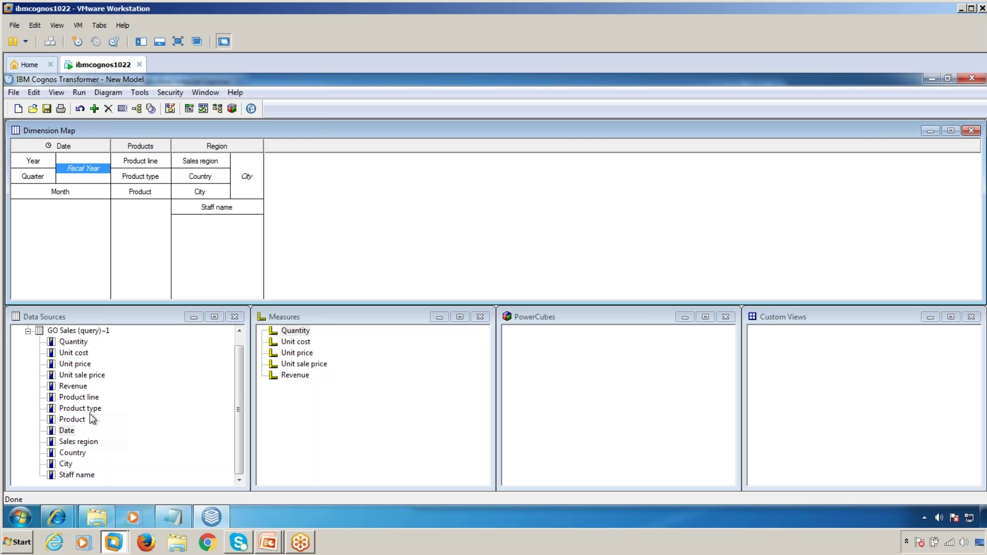
Step: Add a Date level beneath Fiscal Year and name it 'Fiscal Quarter'
left_click_drag(66, 430, 90, 185)
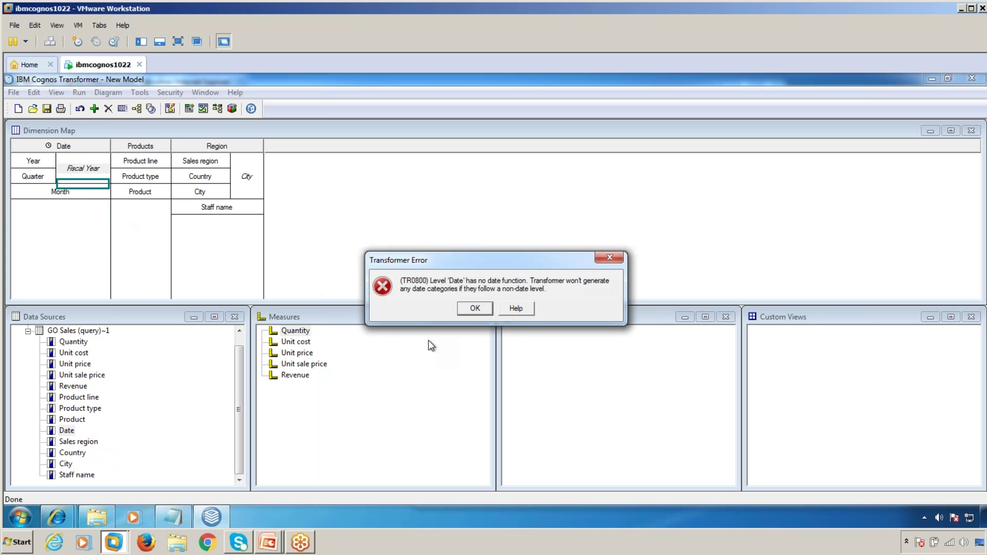
left_click(477, 310)
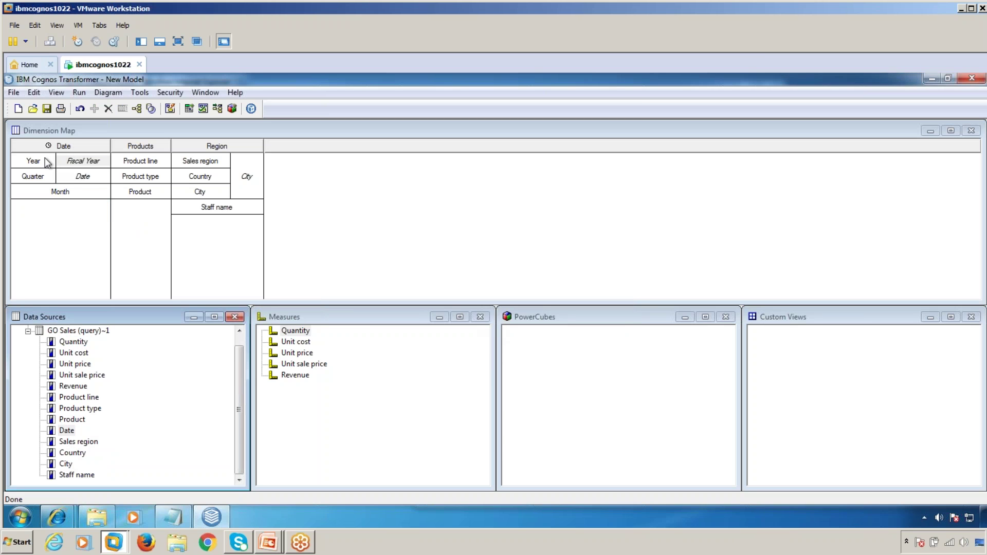
double_click(84, 176)
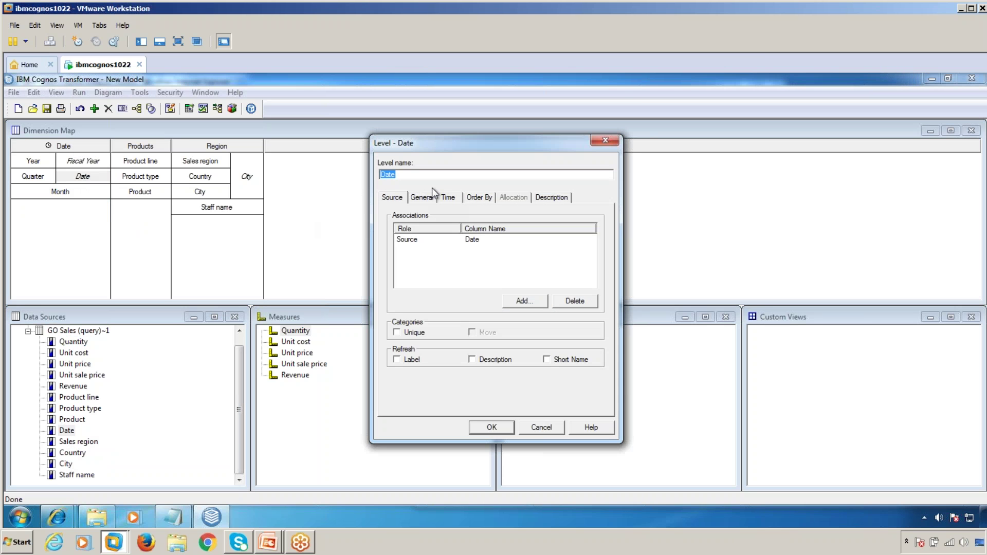
type("Fiscal Quarter")
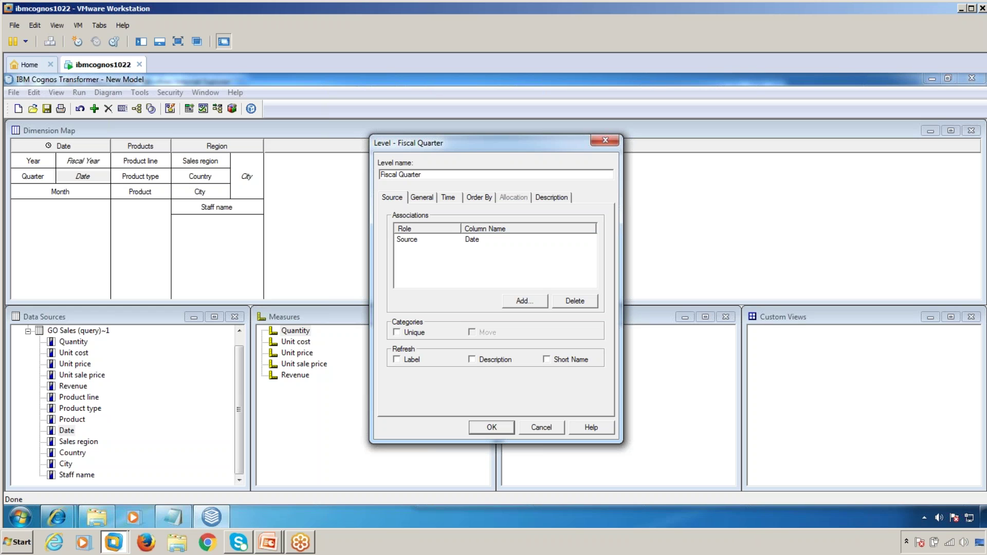
Step: Give Fiscal Quarter the Calendar quarter function and the YYYY "Q" Q format
key("ctrl+Tab")
key("ctrl+Tab")
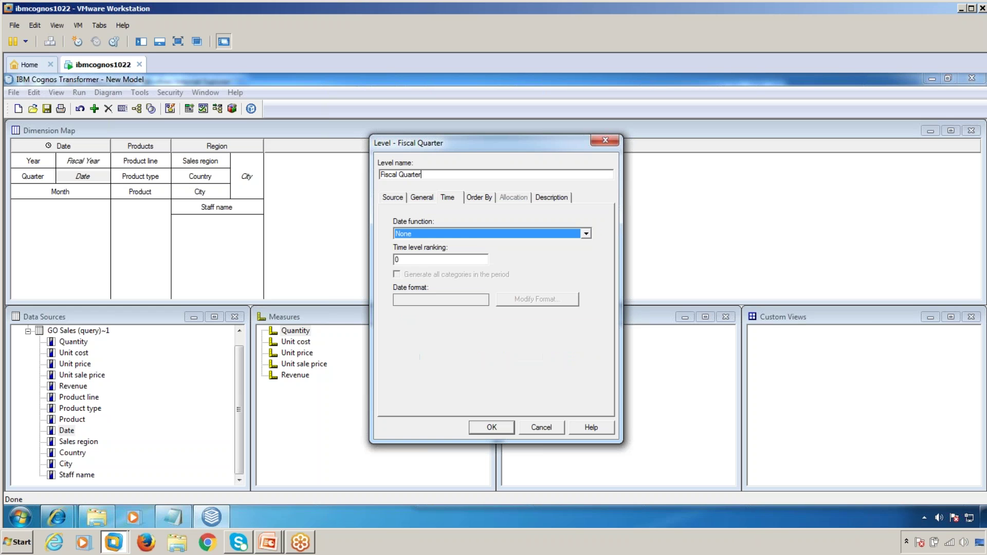
left_click(475, 233)
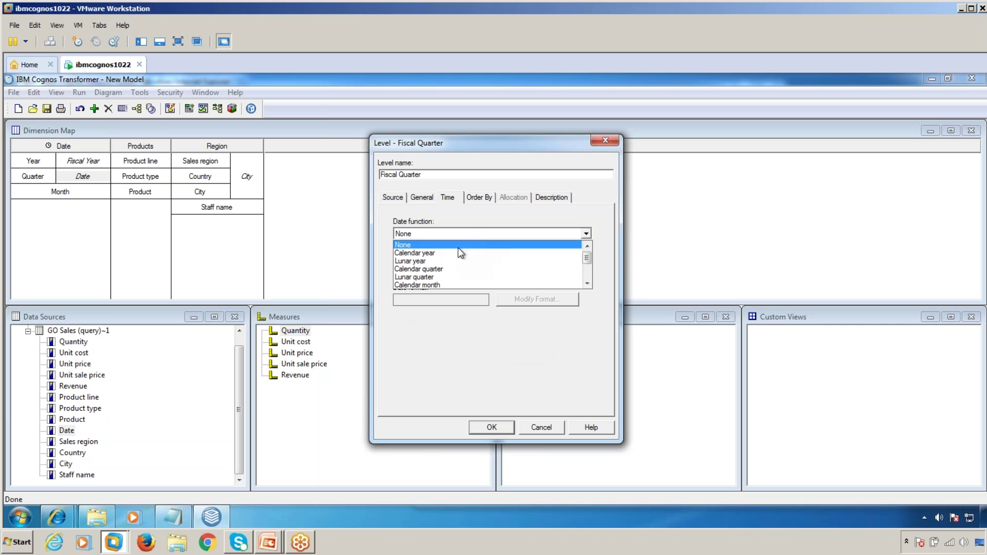
left_click(415, 270)
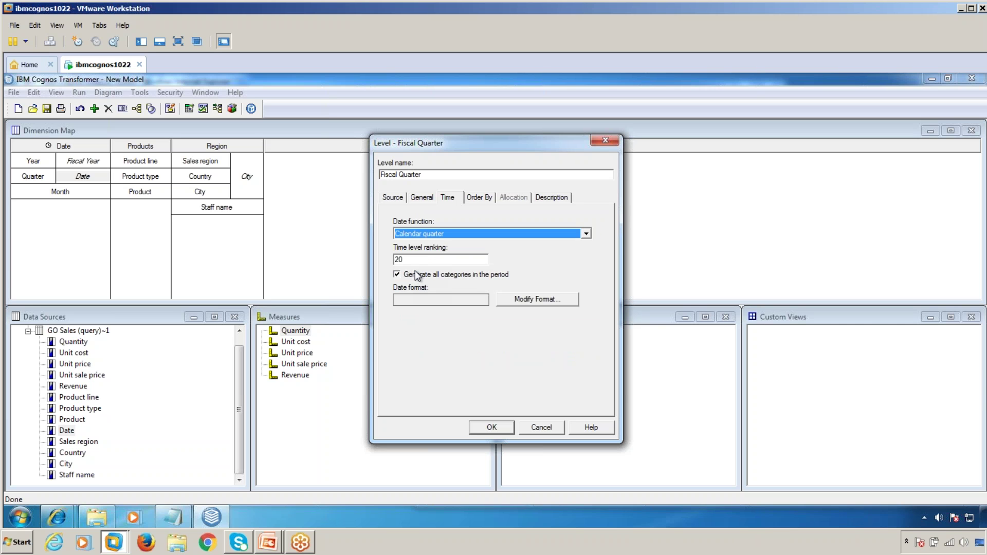
left_click(533, 303)
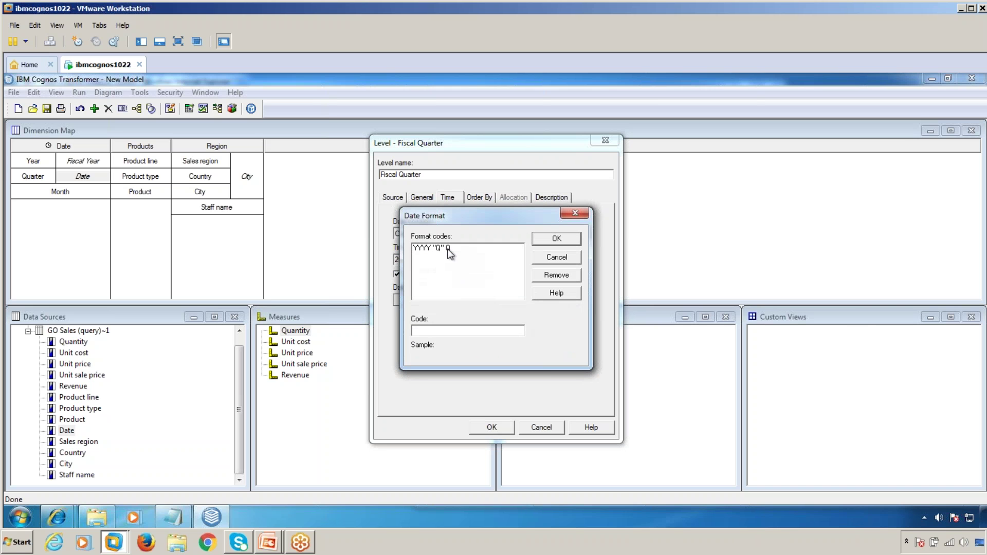
left_click(481, 252)
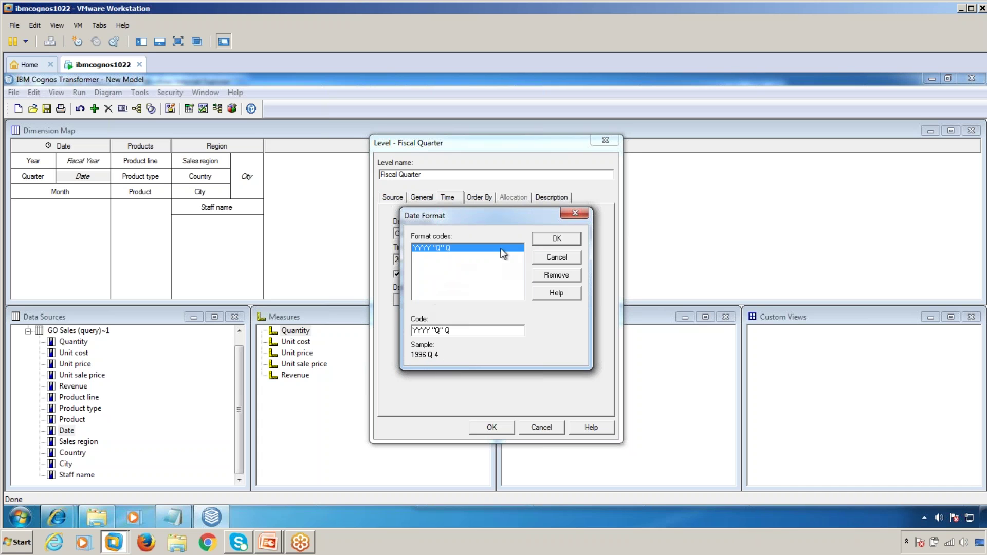
left_click(543, 245)
left_click(499, 423)
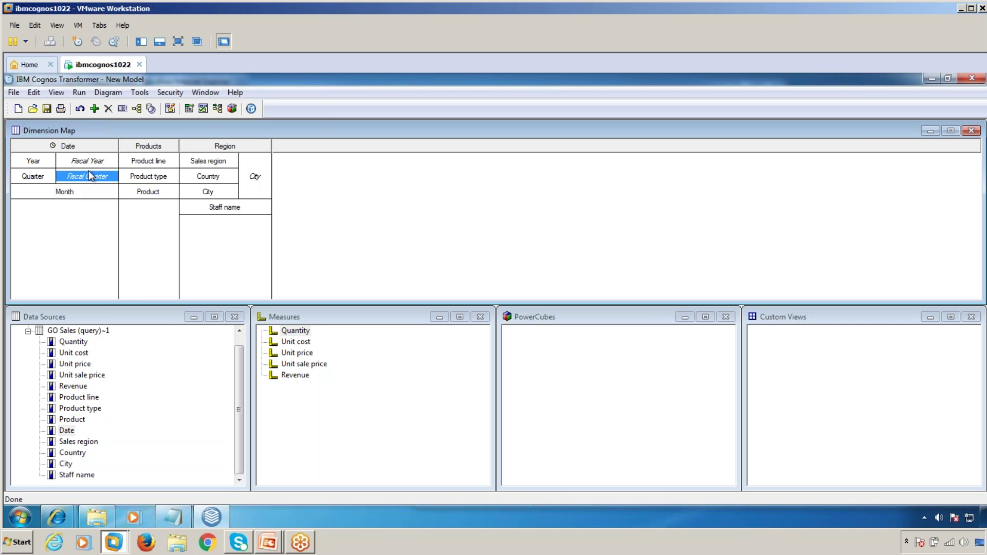
Step: Generate 541 categories from the GO Sales query and view the Date categories diagram
left_click(218, 109)
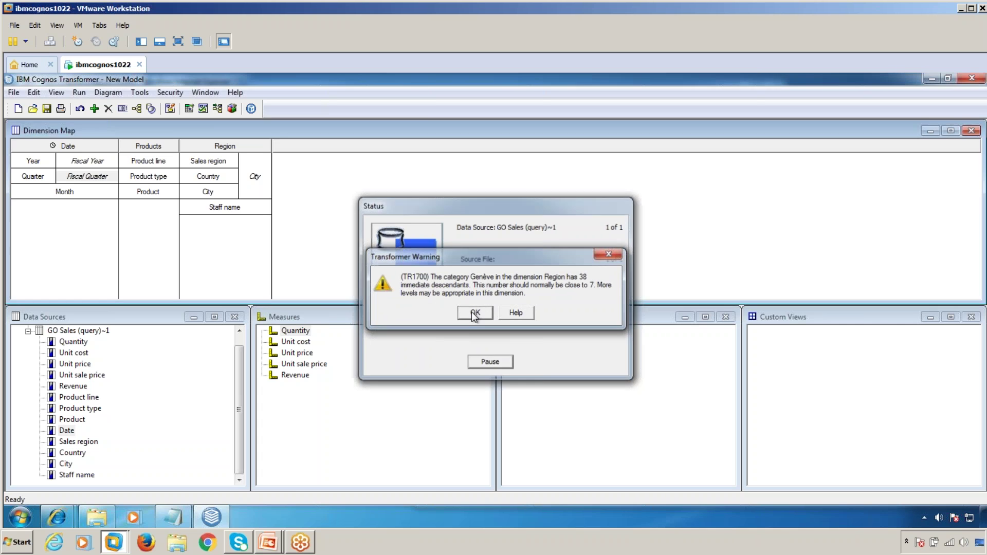
left_click(476, 312)
left_click(135, 110)
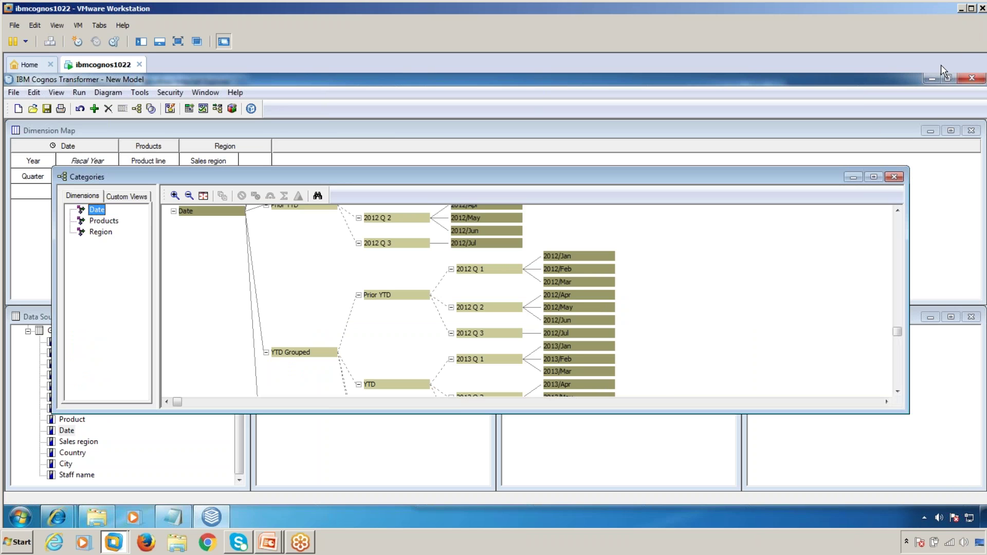
Step: Check 2010's calendar quarters under By Date, then scroll down to the By Month category
left_click_drag(897, 337, 904, 385)
scroll(879, 268, "up", 10)
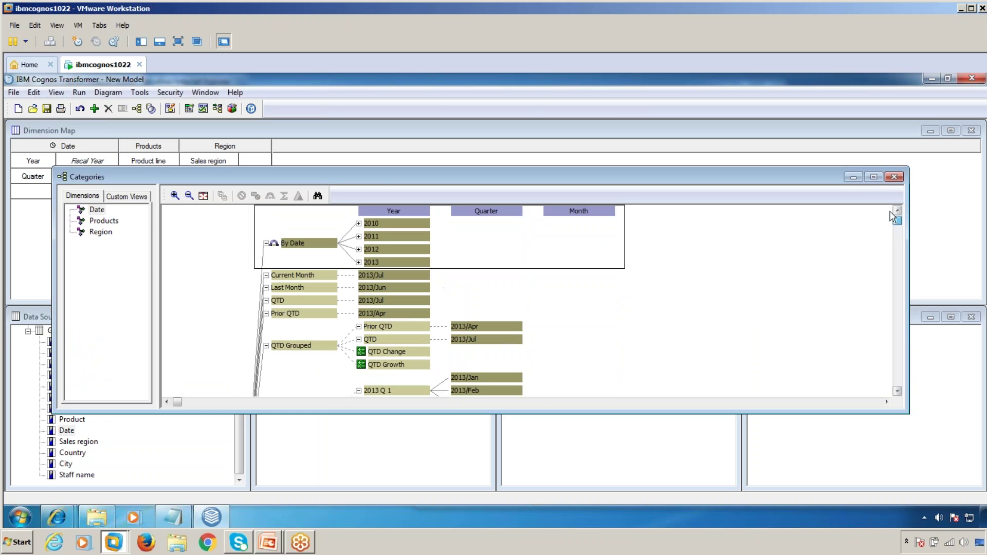
left_click_drag(208, 175, 284, 160)
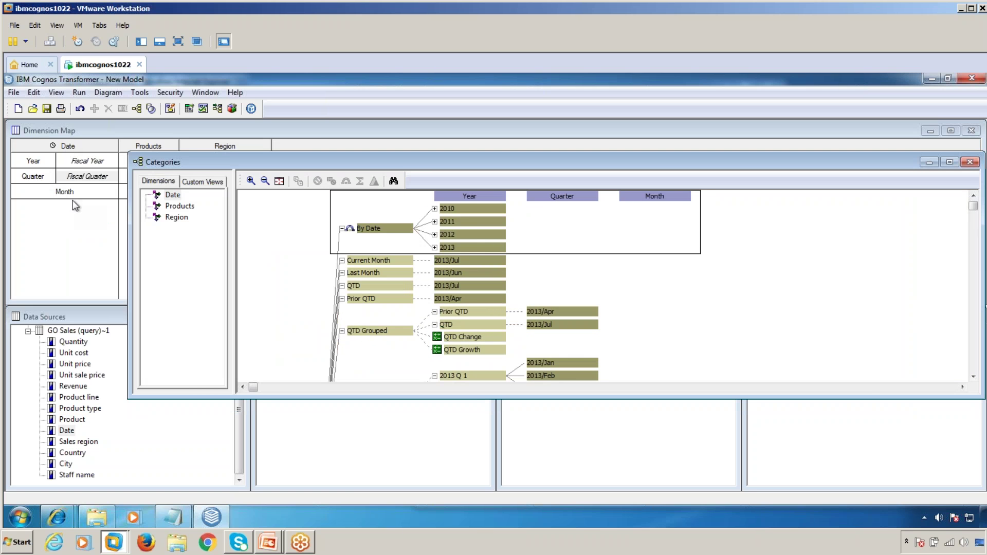
left_click(435, 209)
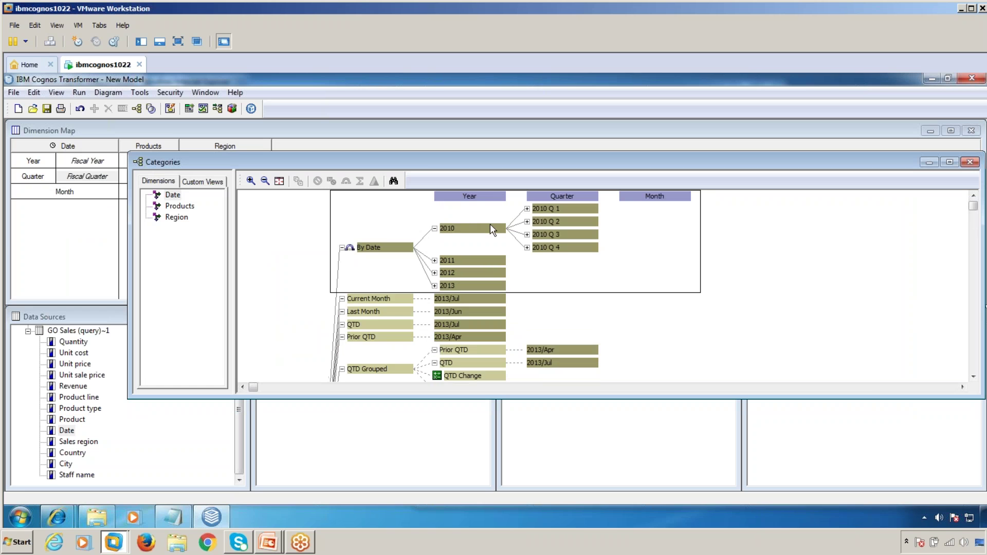
left_click(527, 208)
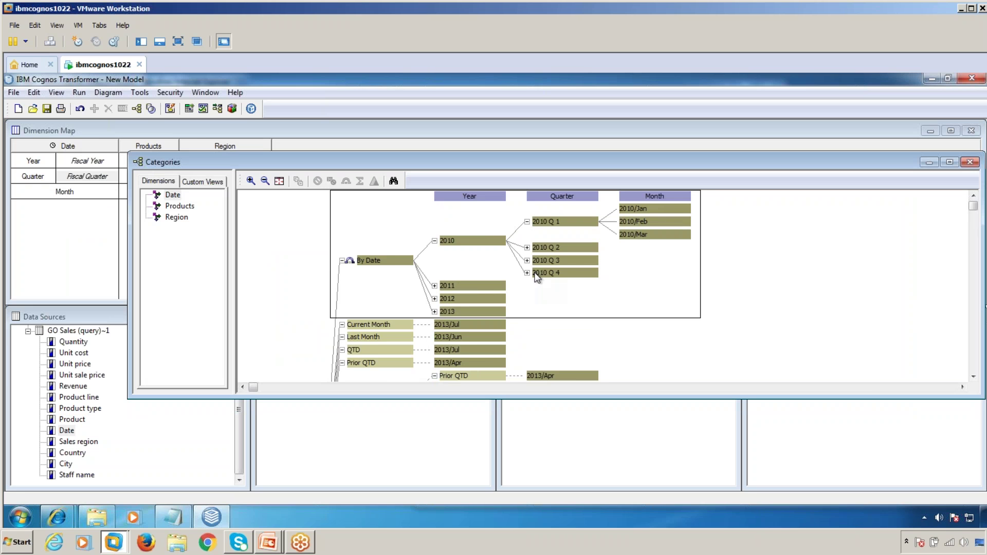
left_click(528, 273)
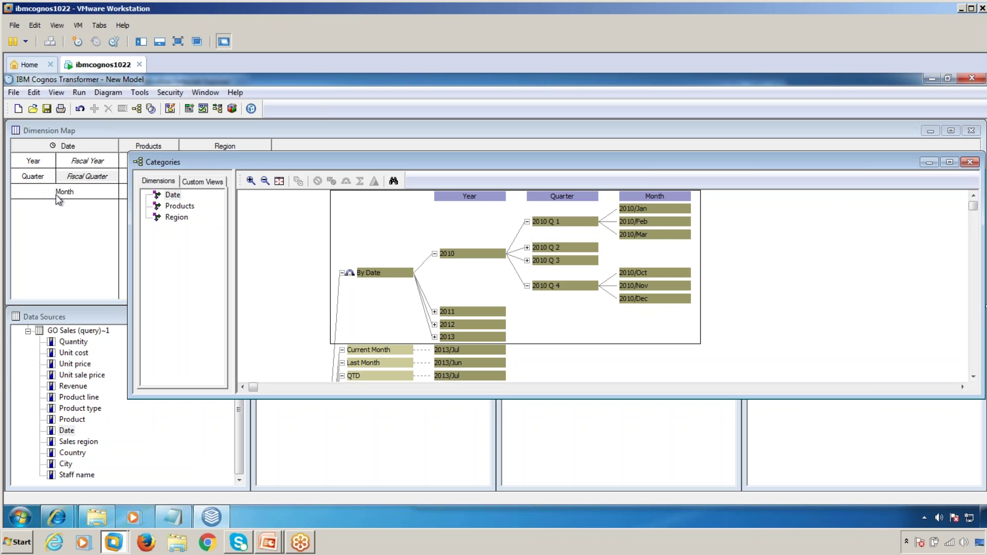
left_click(435, 253)
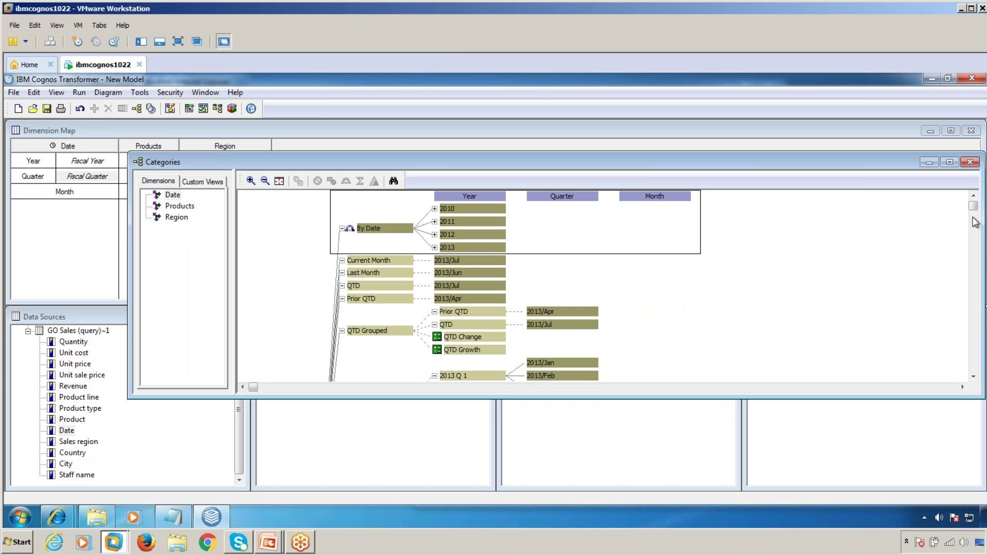
left_click_drag(974, 215, 976, 383)
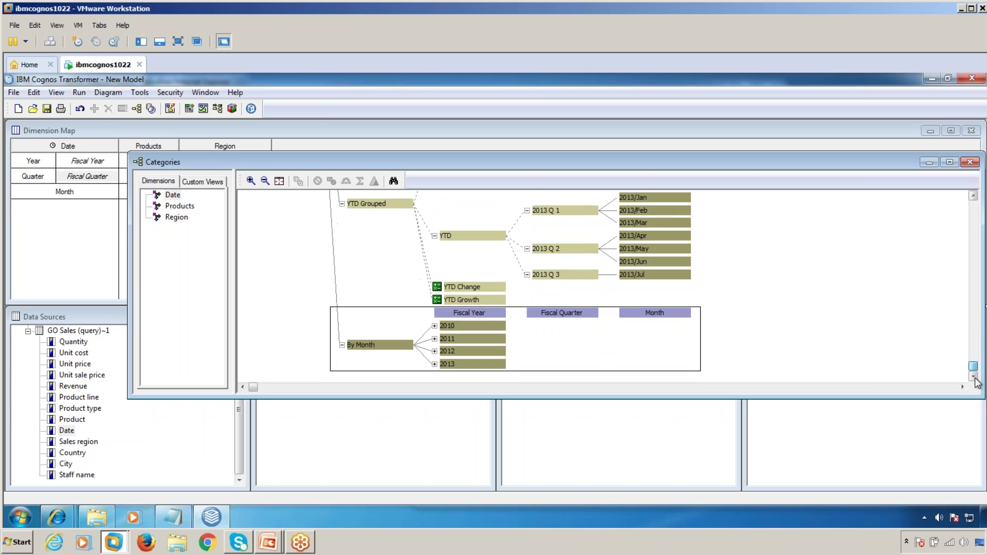
Step: Make By Month's year begin on April 1 (20170401), accepting removal of its date categories
double_click(366, 346)
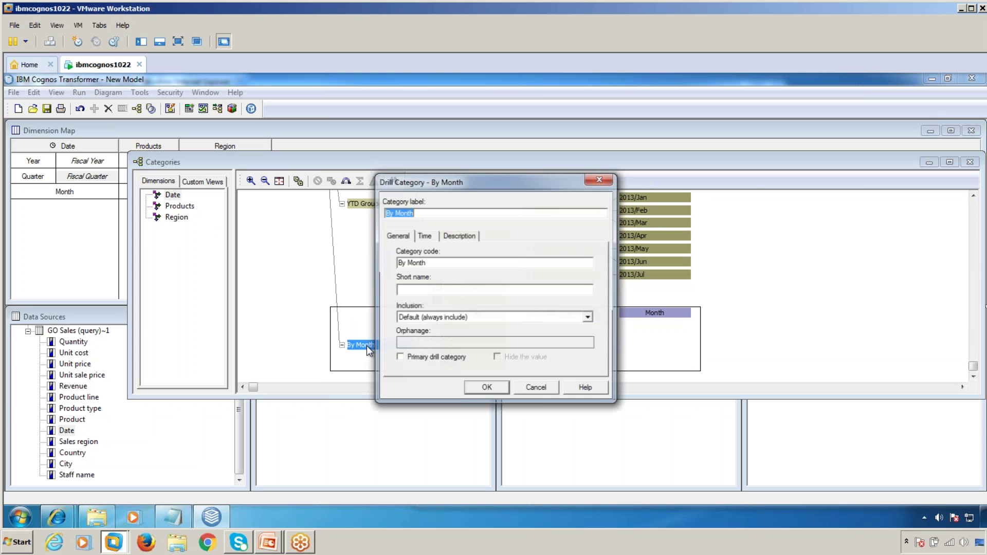
left_click(428, 236)
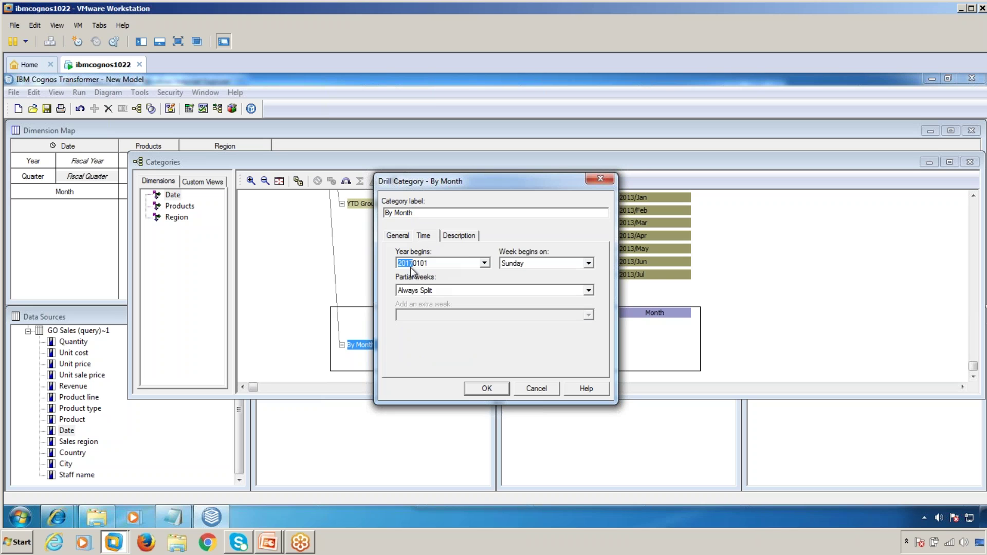
left_click(484, 263)
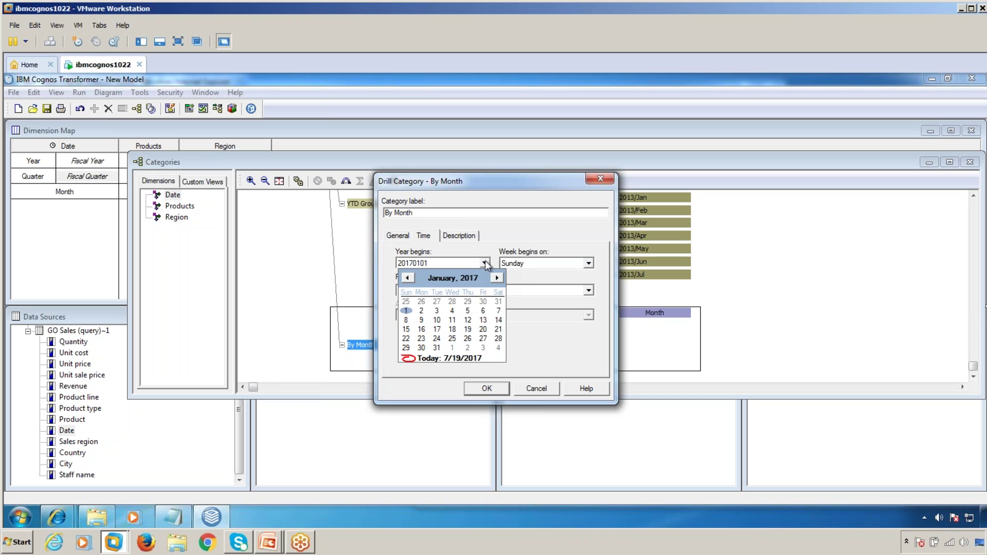
left_click(496, 278)
left_click(496, 278)
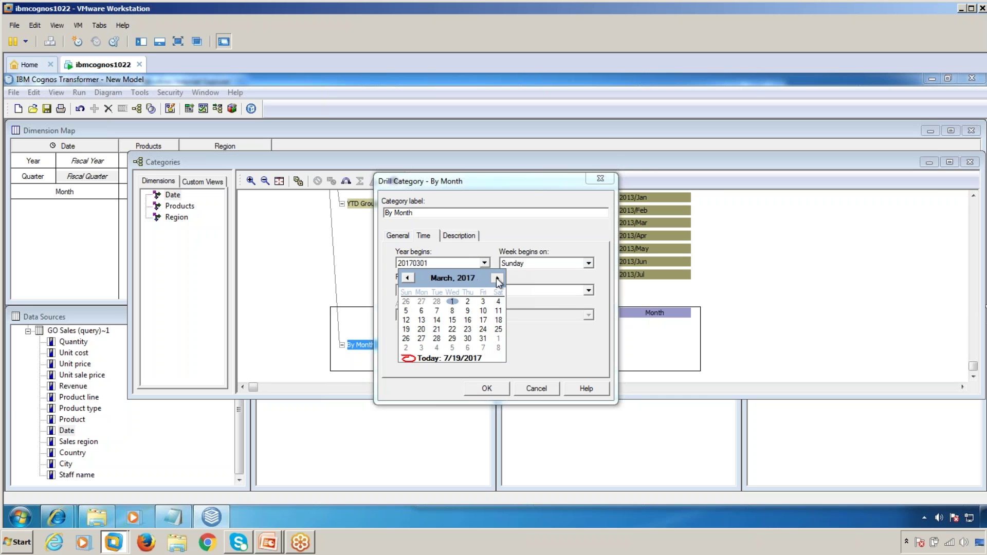
left_click(496, 278)
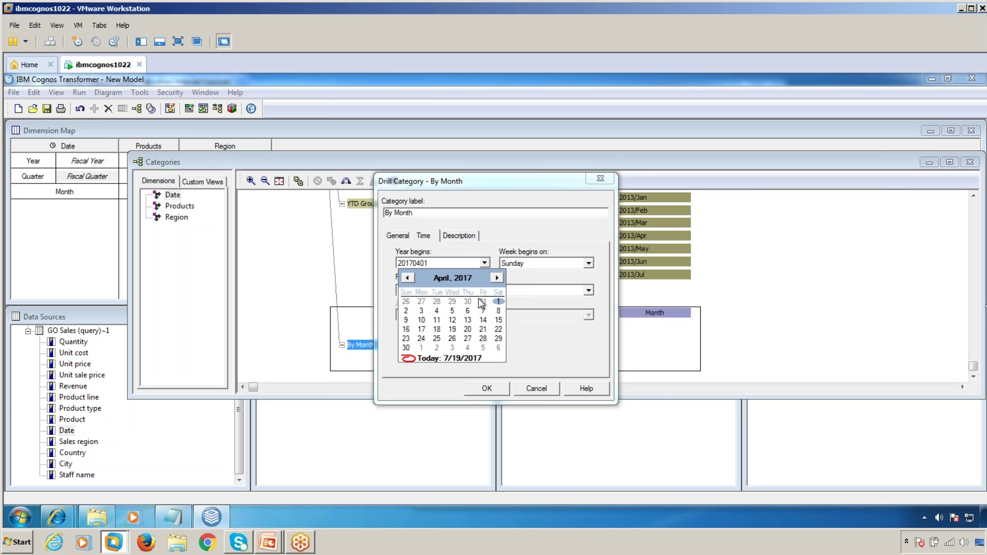
left_click(499, 302)
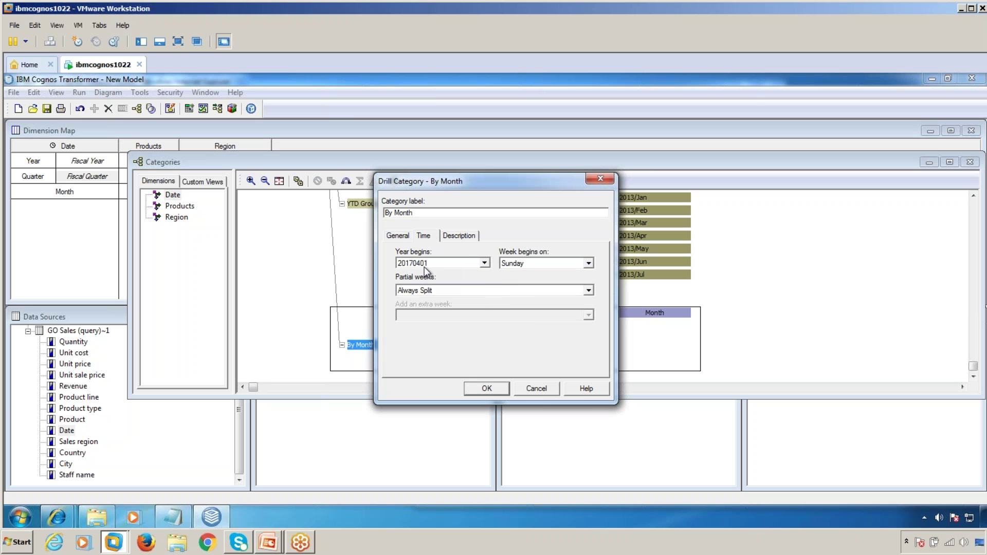
left_click(493, 391)
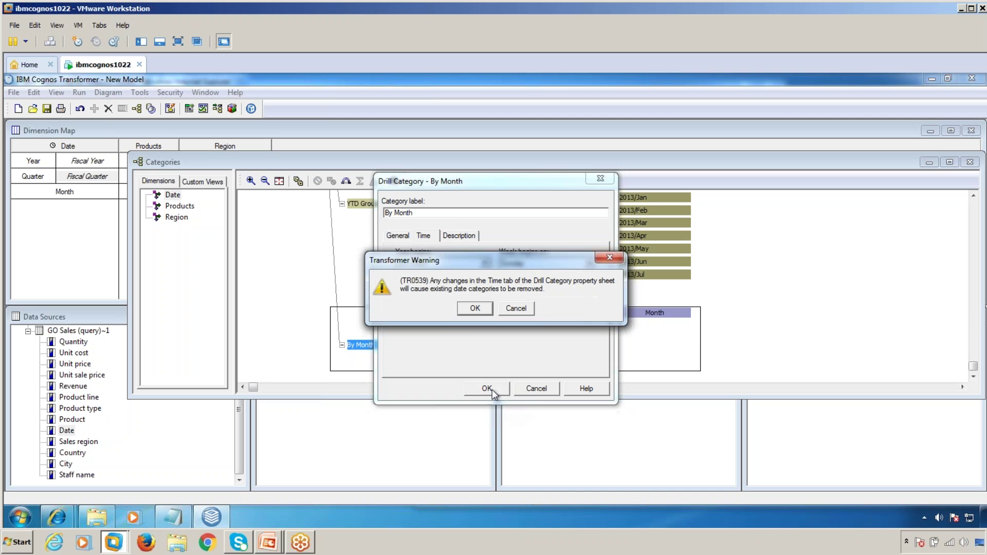
left_click(475, 310)
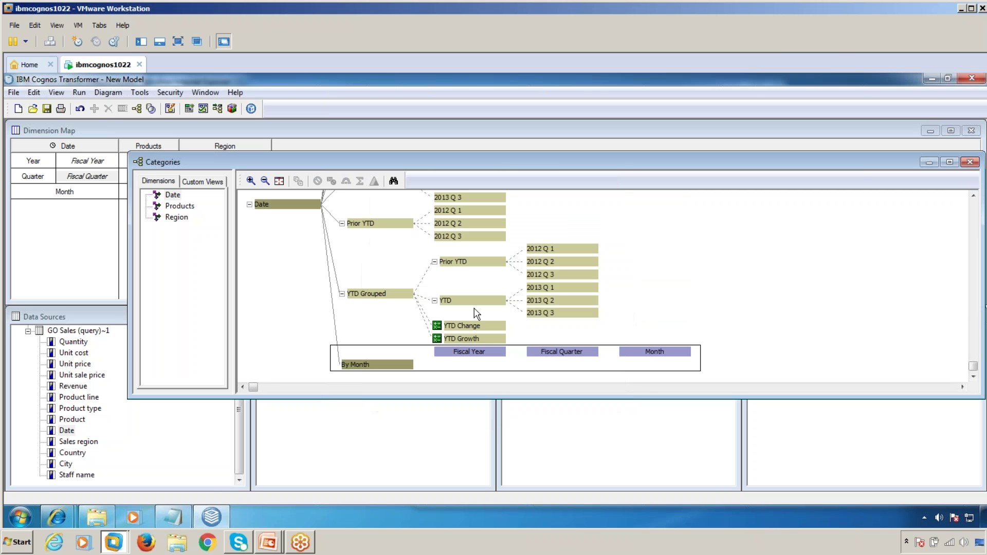
Step: Close the diagram, regenerate 566 categories from GO Sales, and reopen the Categories diagram
left_click(968, 166)
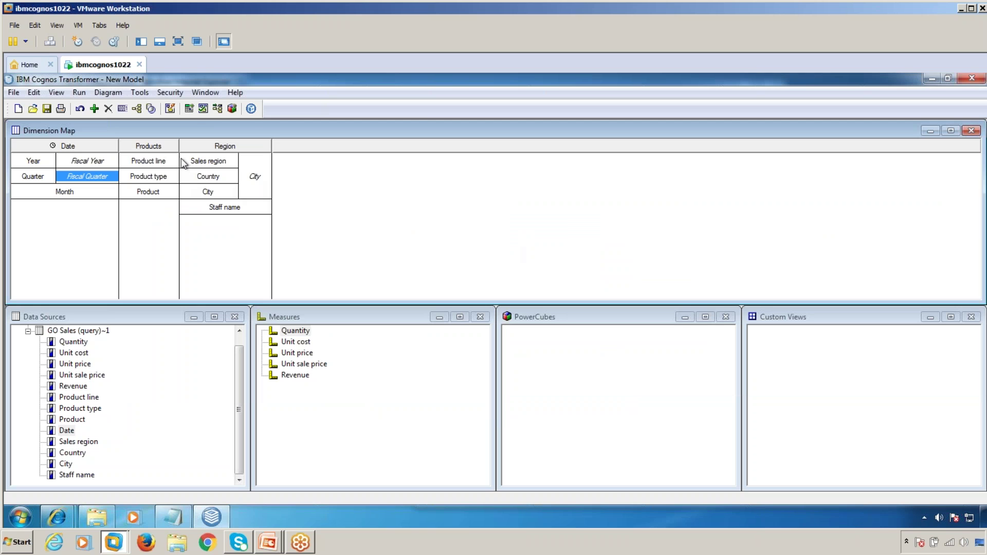
left_click(218, 109)
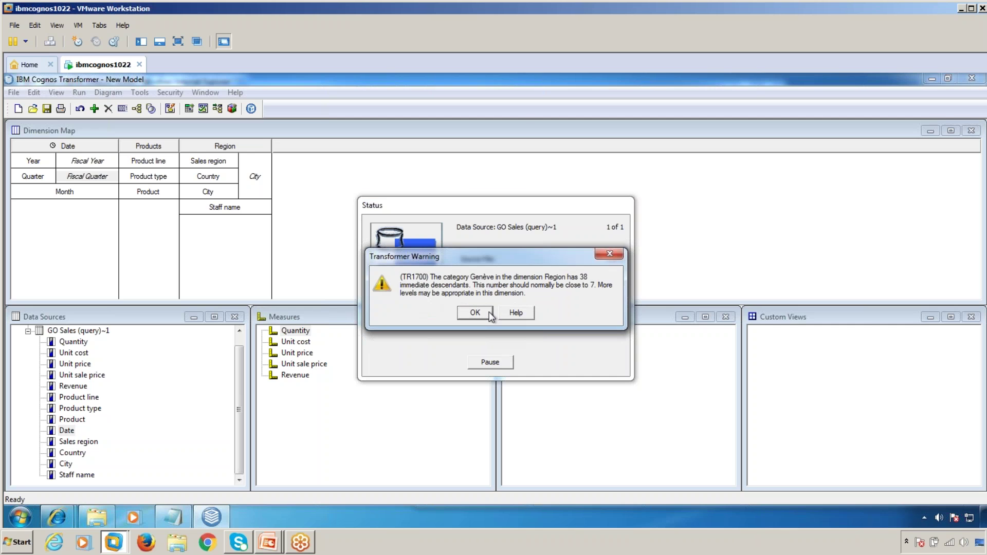
left_click(489, 312)
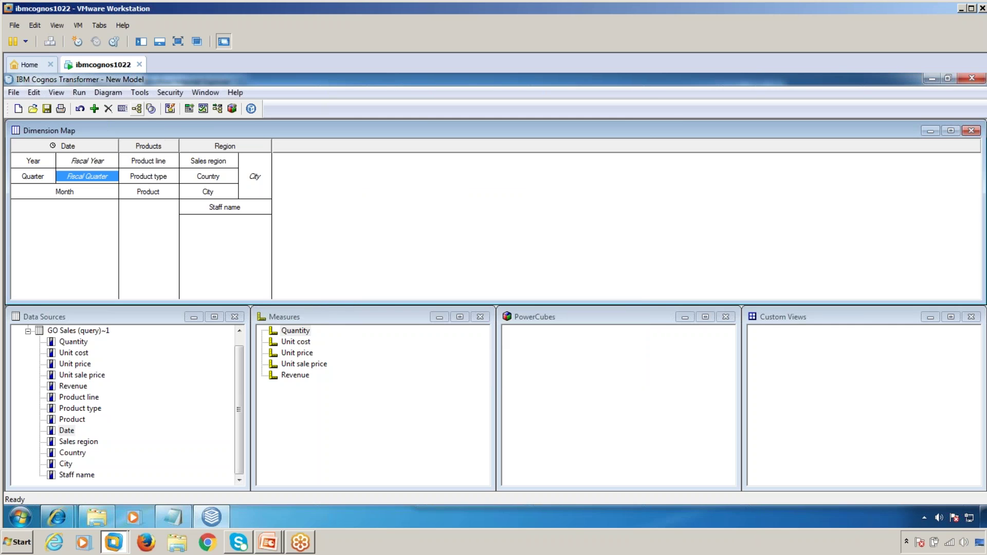
left_click(136, 108)
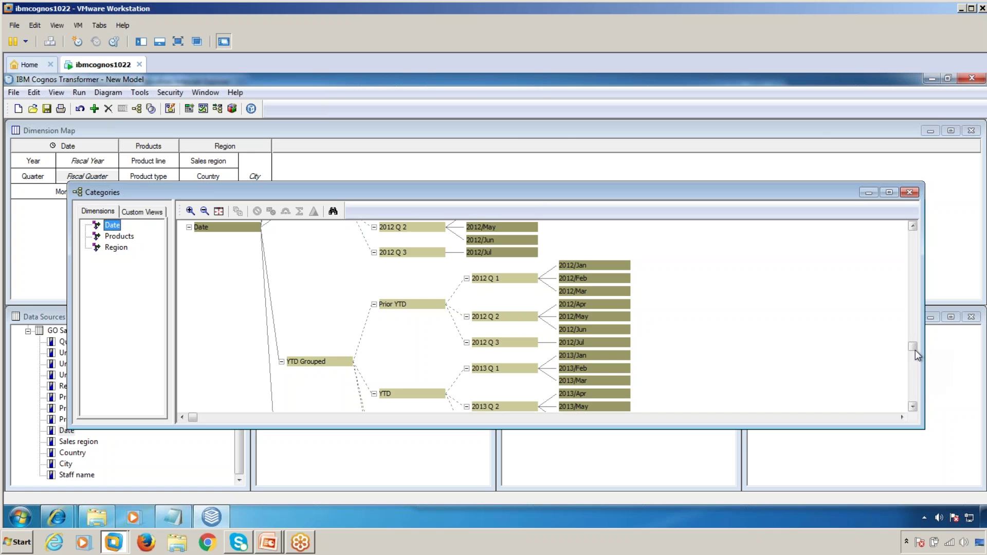
Step: Expand 2010's Q1 through Q4 under By Date to show their months
left_click_drag(913, 346, 913, 234)
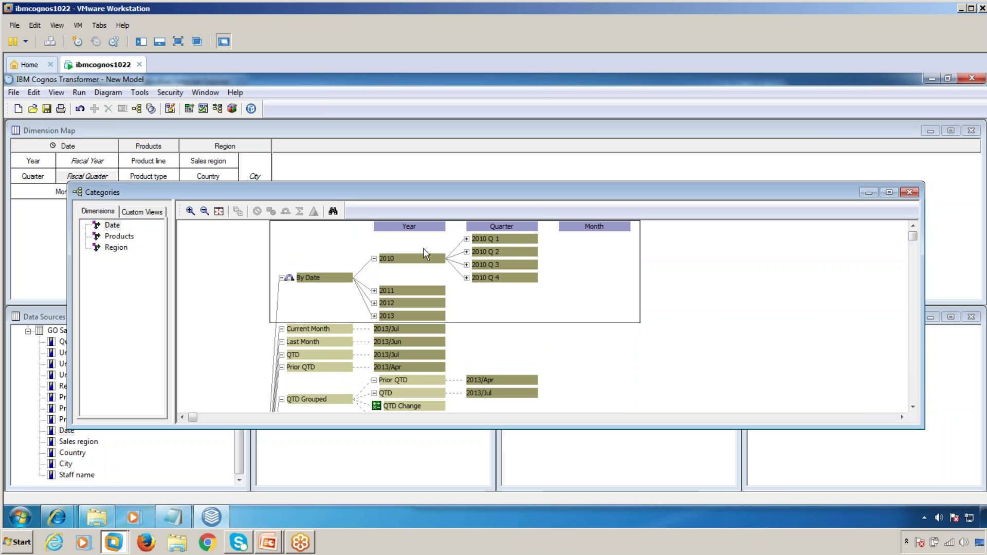
left_click(467, 239)
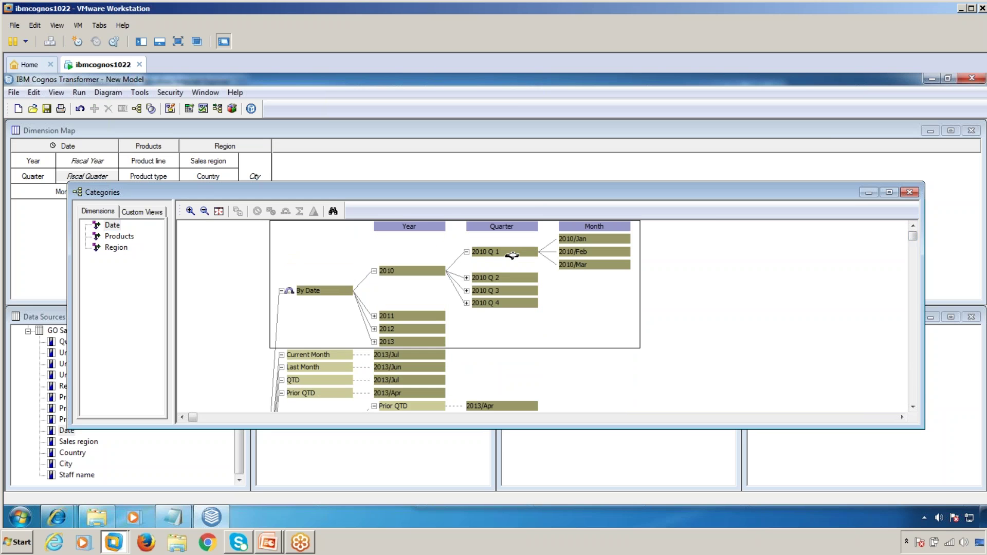
left_click(473, 304)
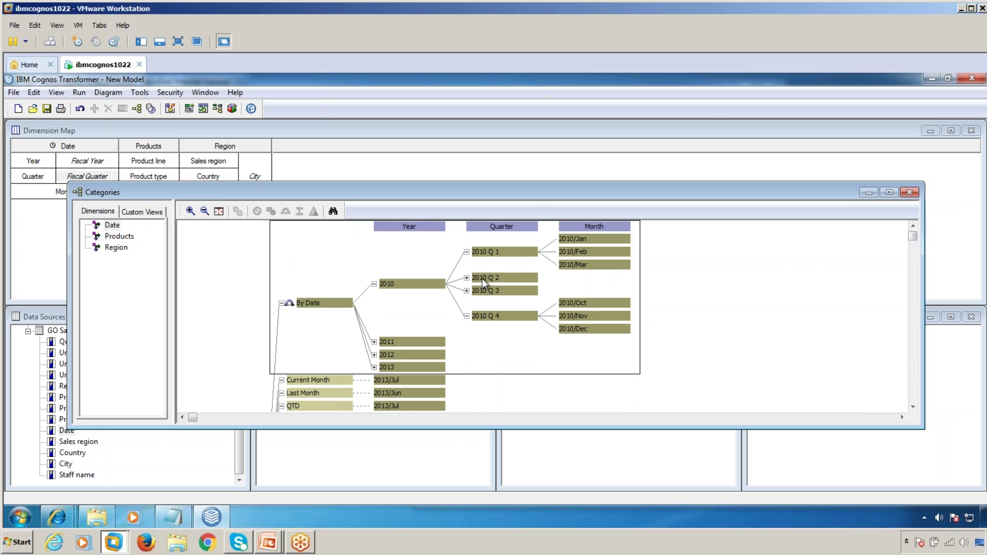
left_click(466, 278)
left_click(466, 316)
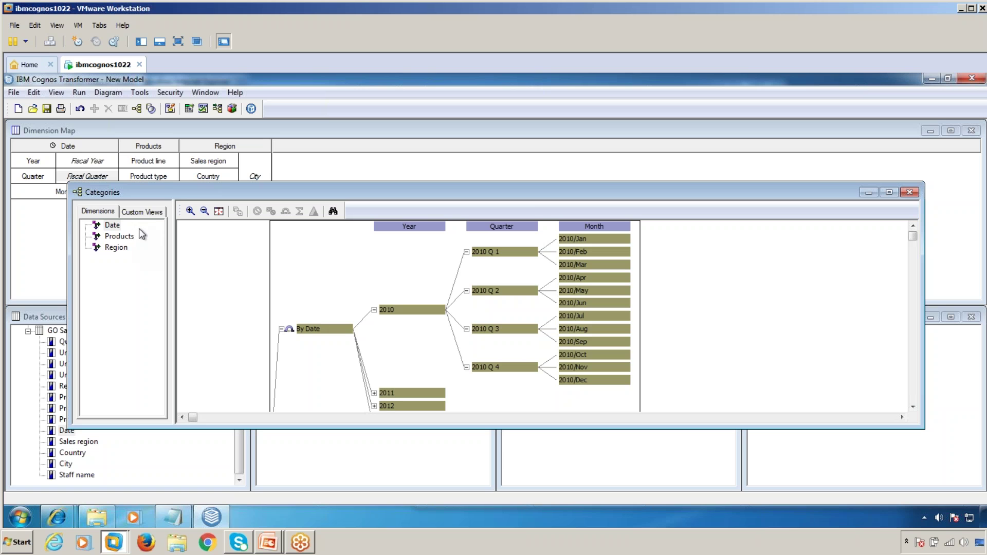
Step: Expand By Month's fiscal 2011 and its Q1–Q4, spanning 2010/Apr through 2011/Mar
left_click_drag(913, 236, 913, 409)
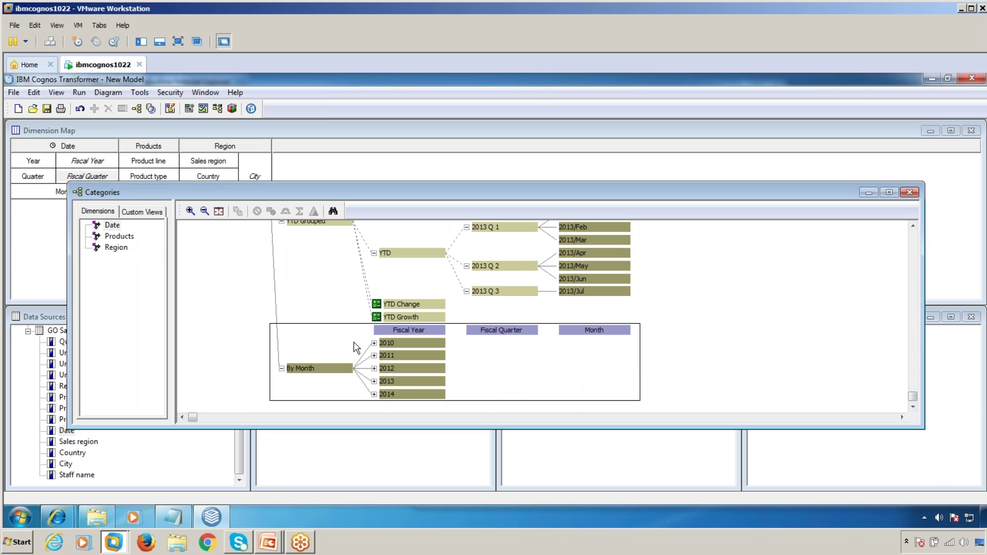
left_click(374, 355)
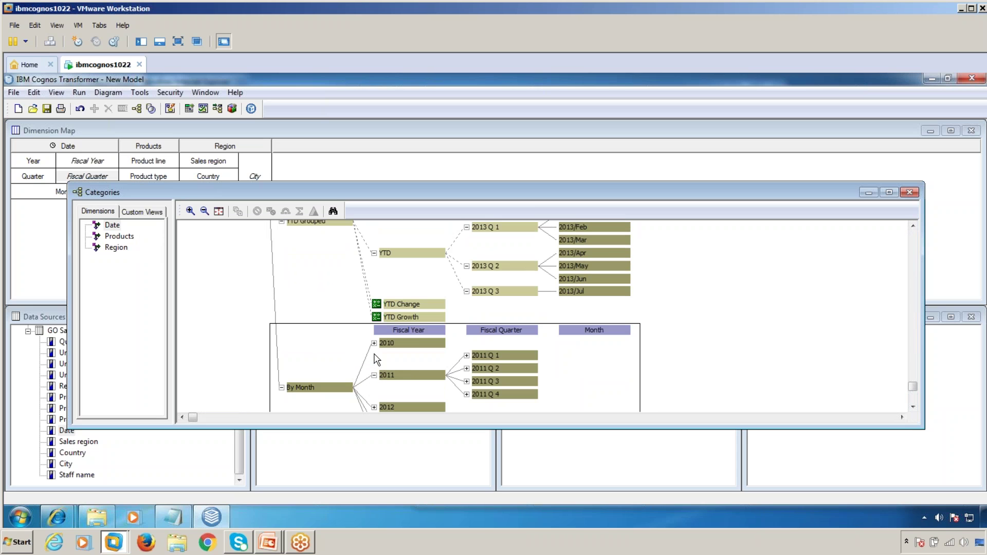
left_click(466, 355)
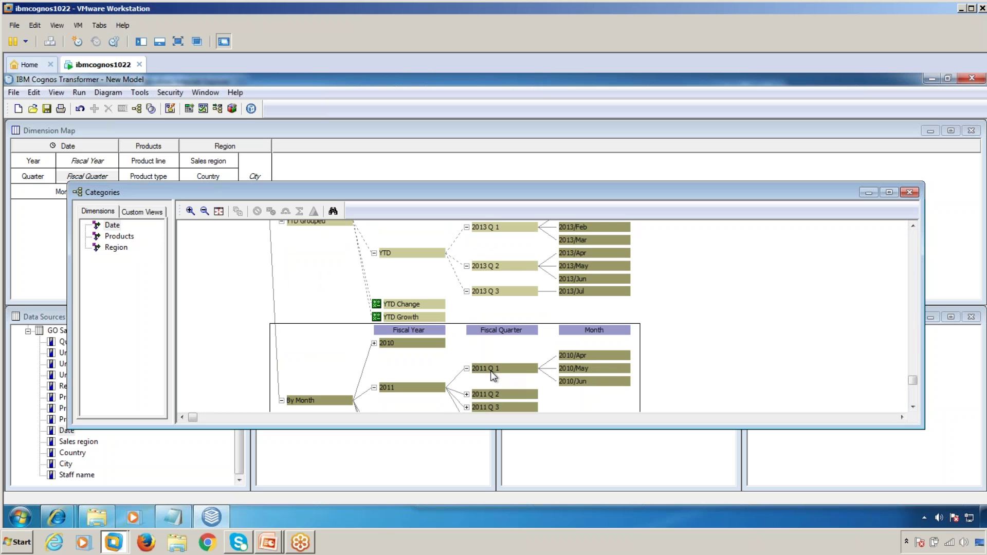
scroll(546, 316, "down", 3)
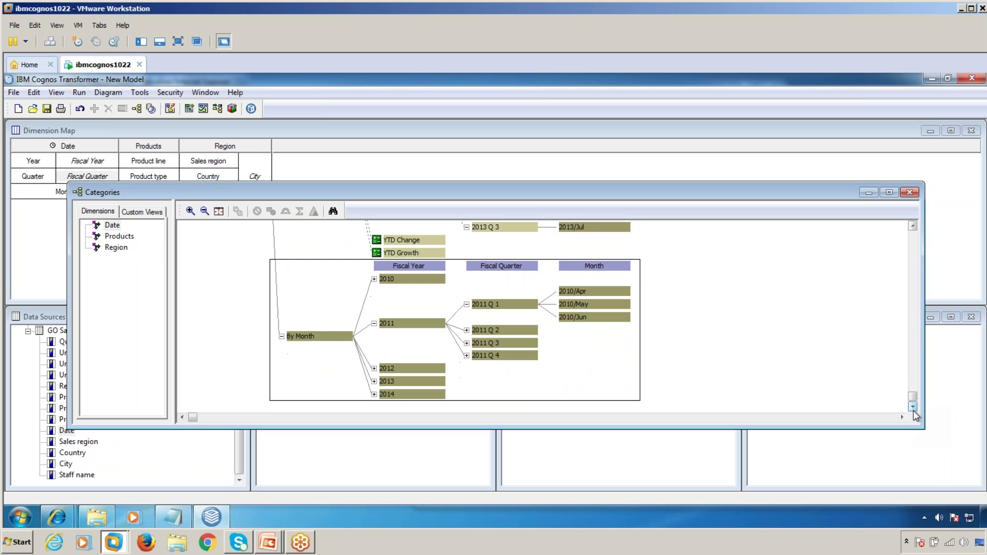
left_click(466, 330)
left_click(467, 368)
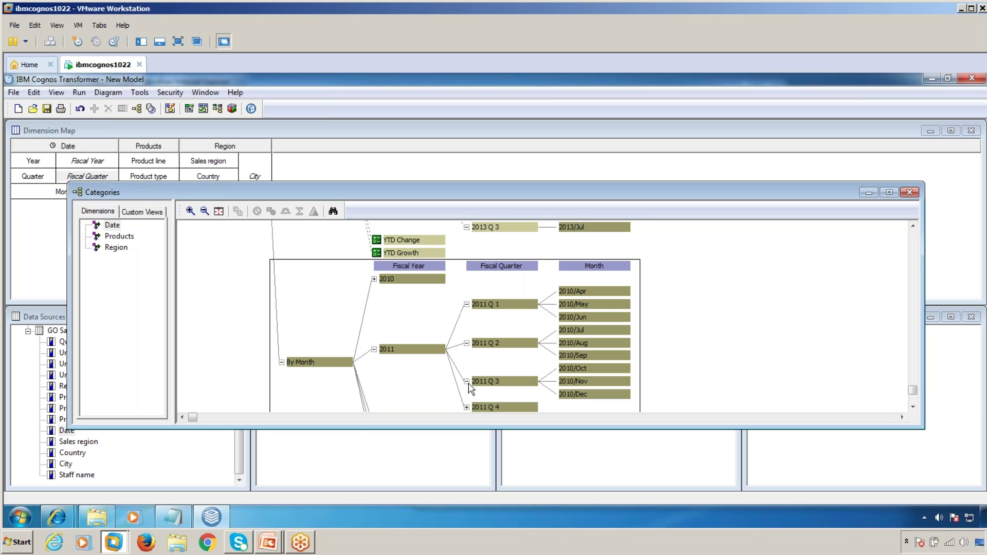
left_click(467, 407)
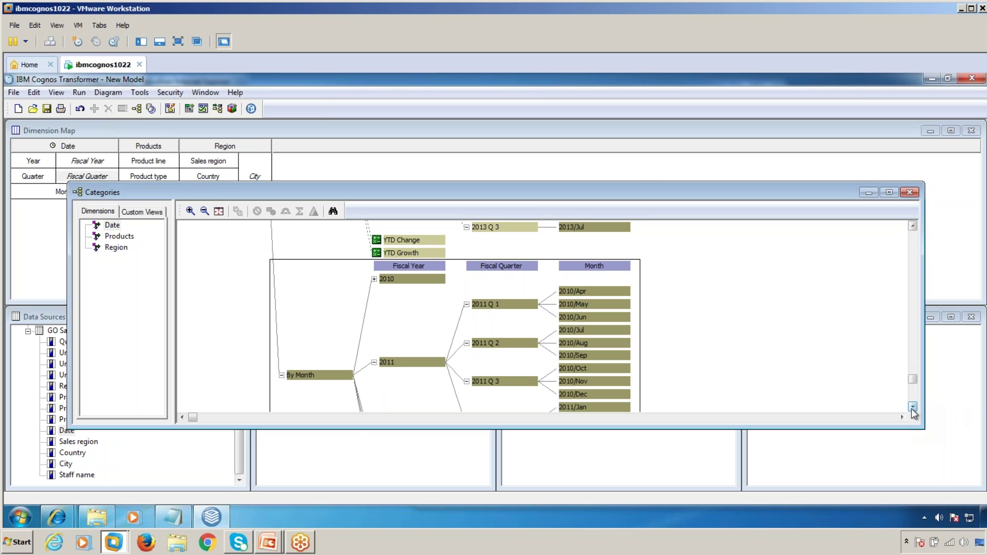
left_click(912, 407)
left_click(912, 407)
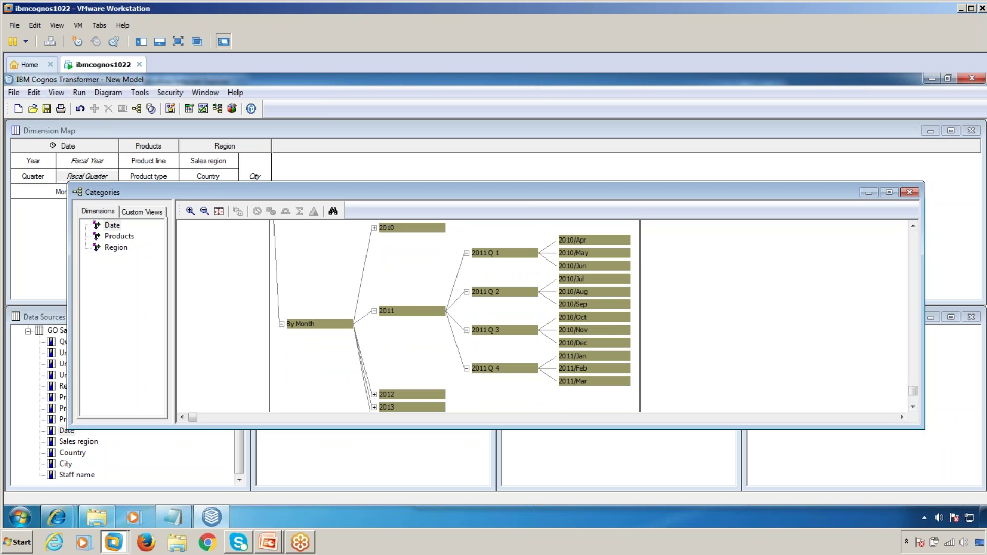
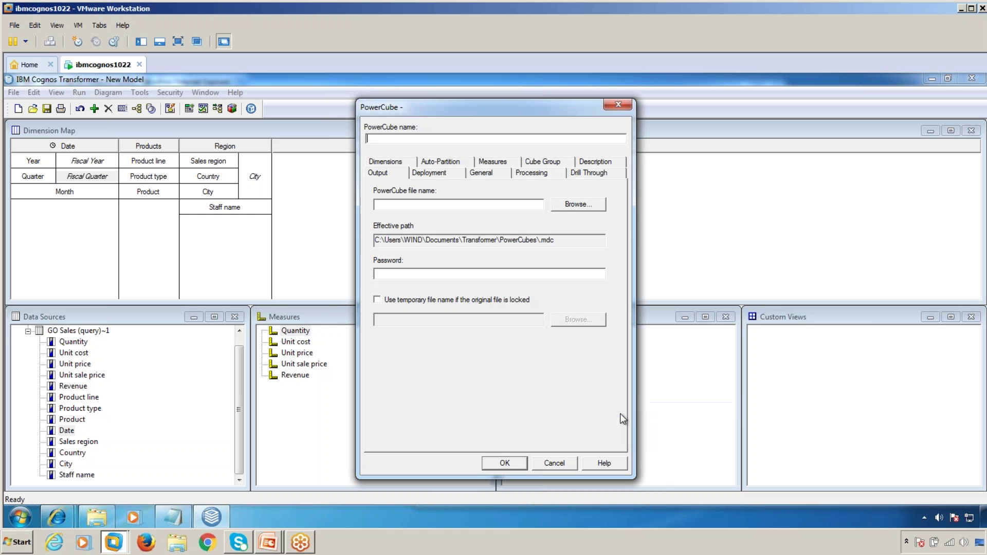
Step: Add a PowerCube named Alternate_Hier and build it, dismissing the success message
type("Alternate")
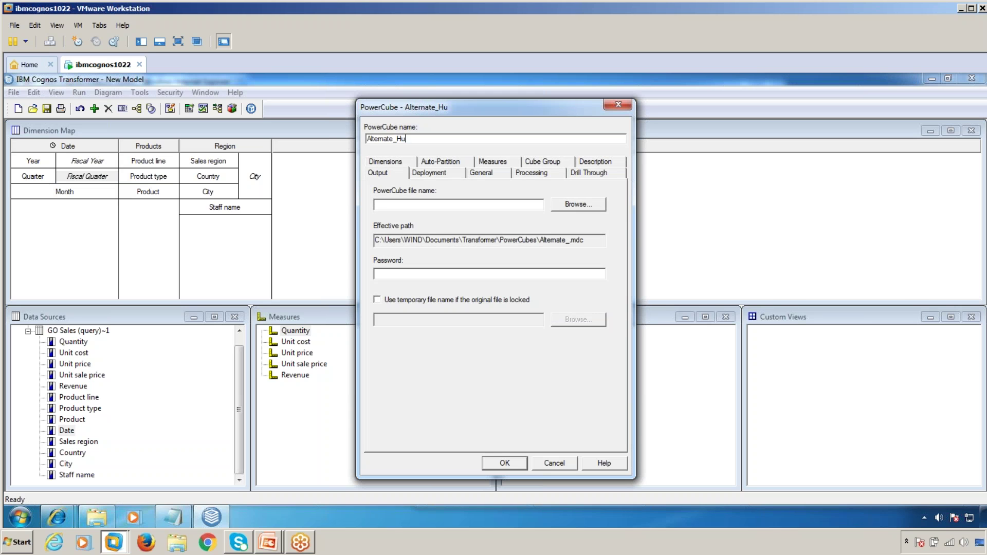
type("_Hier")
left_click(504, 463)
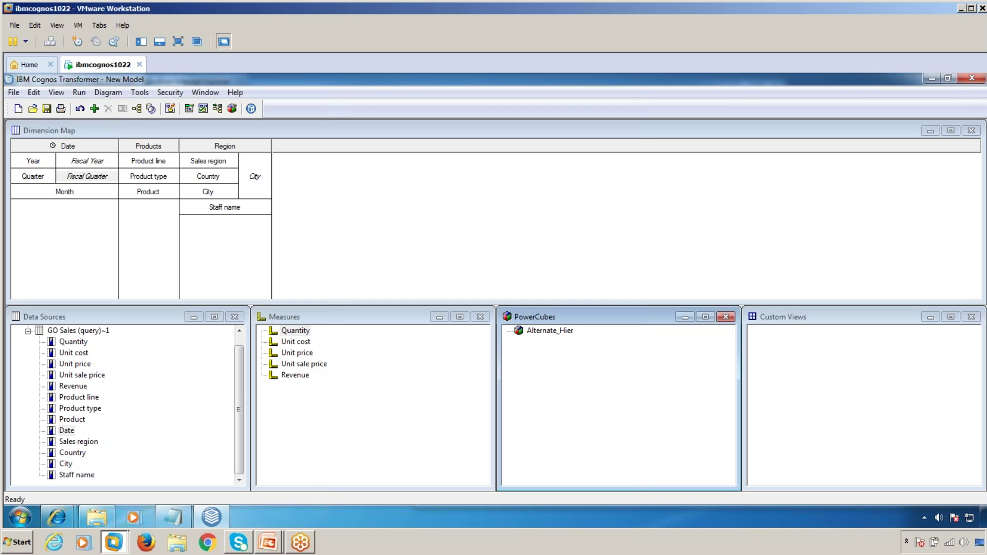
right_click(560, 332)
left_click(603, 189)
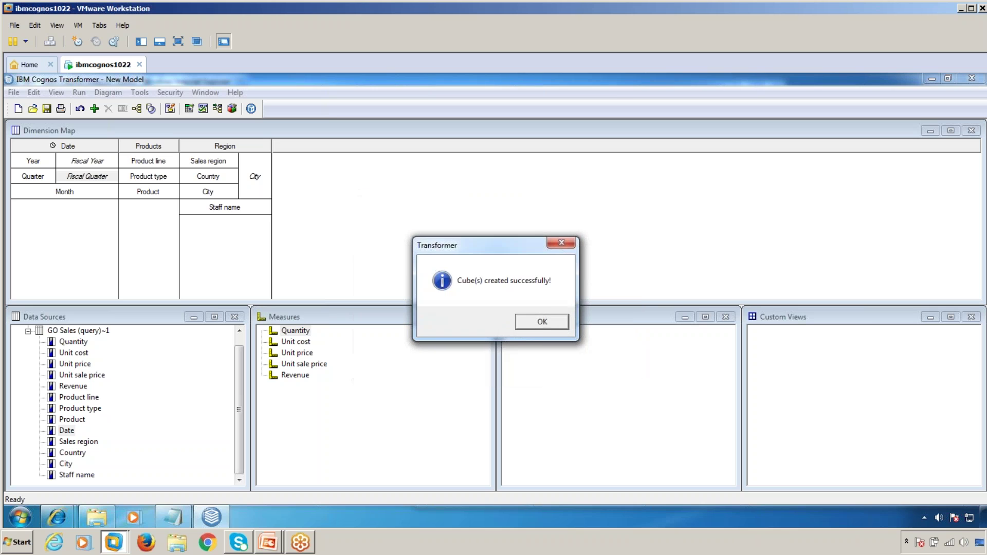
left_click(551, 323)
Step: Publish the Alternate_Hier cube as a data source and package using current settings
right_click(553, 332)
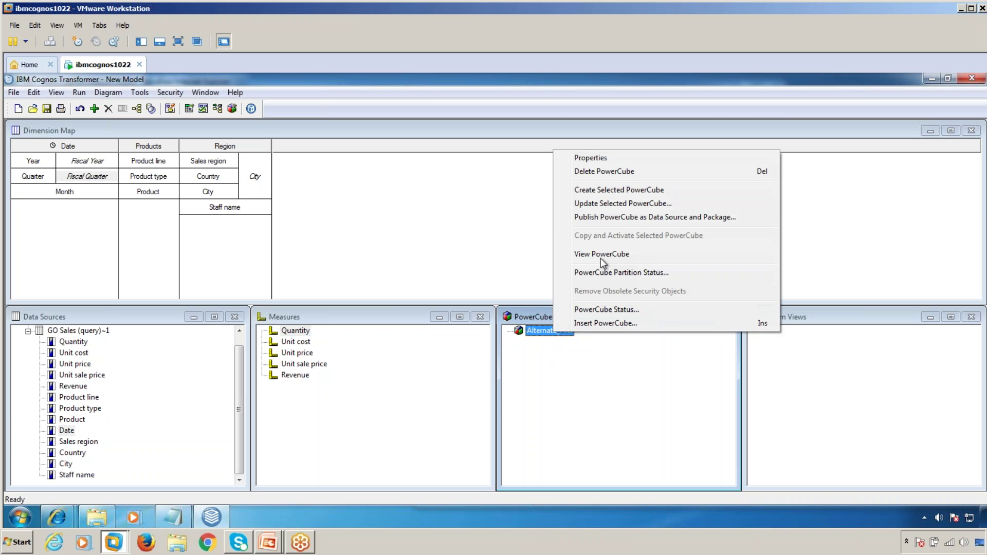
left_click(609, 217)
left_click(412, 342)
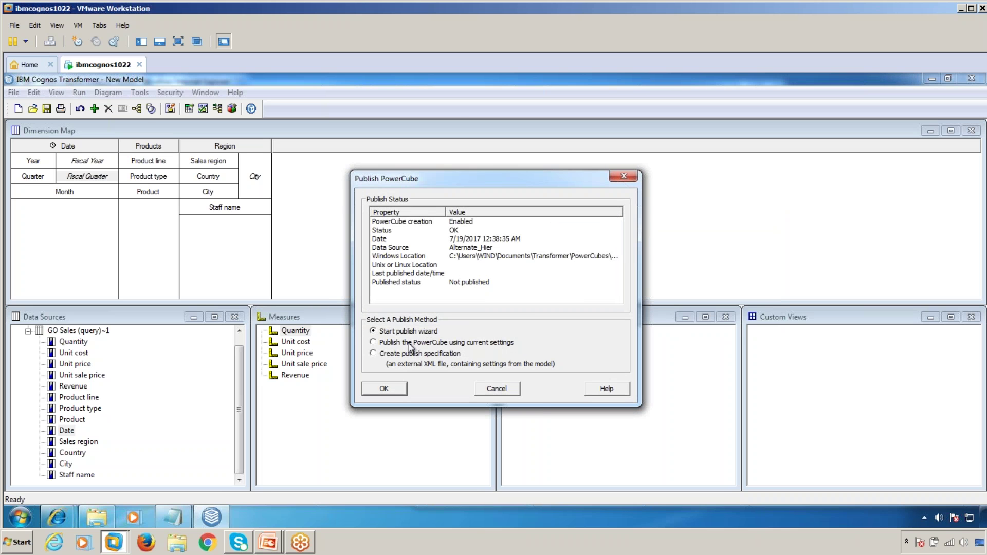
left_click(373, 387)
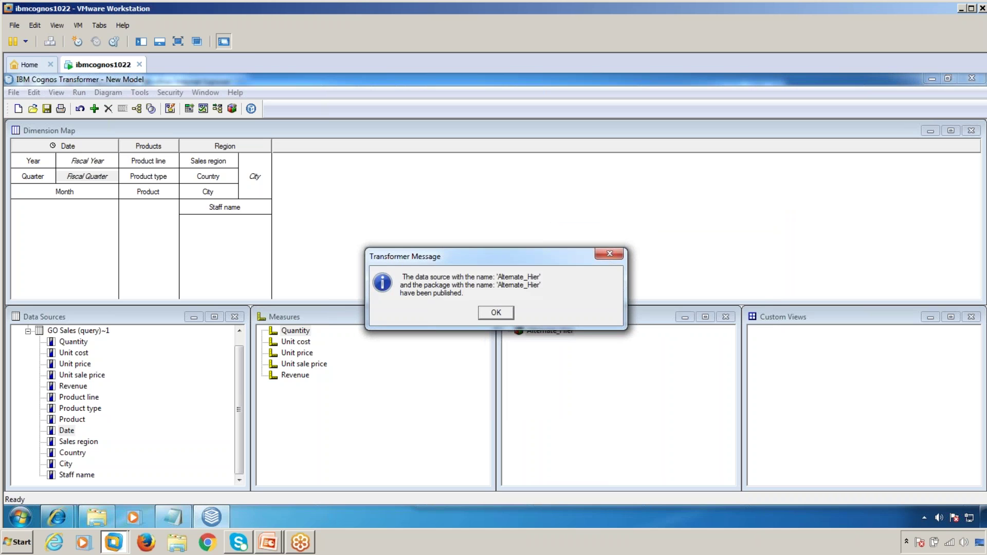
left_click(495, 312)
Step: Switch to the Cognos Connection browser window and launch Analysis Studio
mouse_move(58, 519)
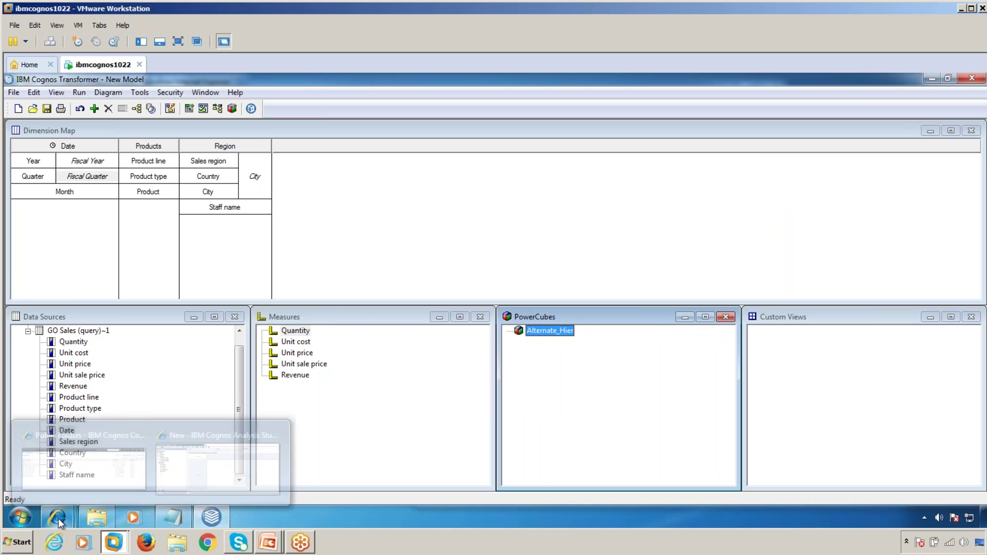
mouse_move(64, 471)
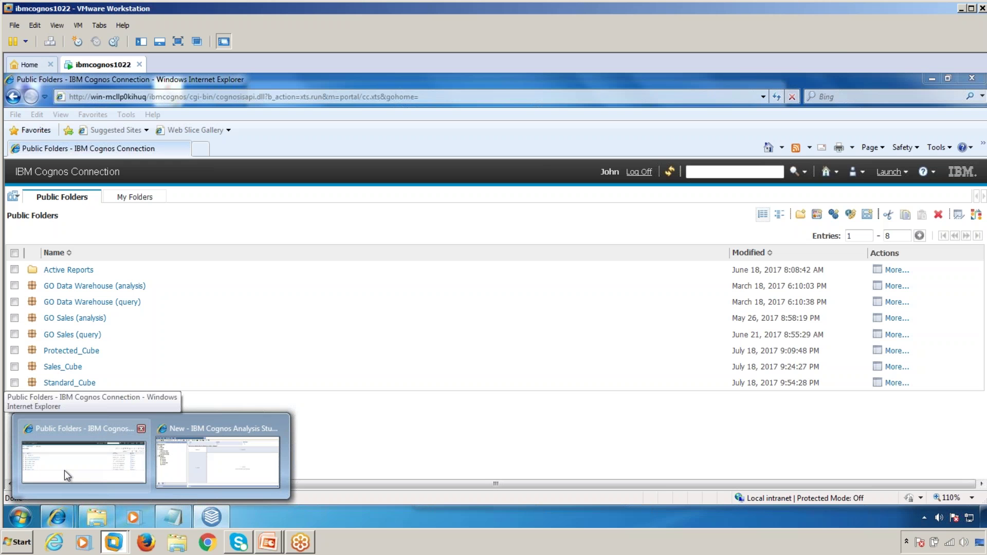
left_click(64, 470)
left_click(891, 172)
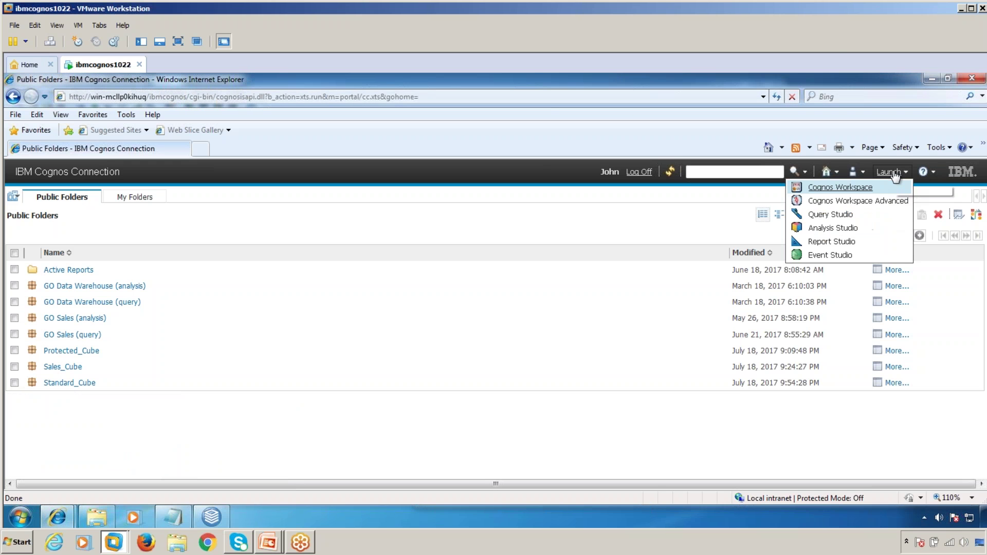
left_click(834, 231)
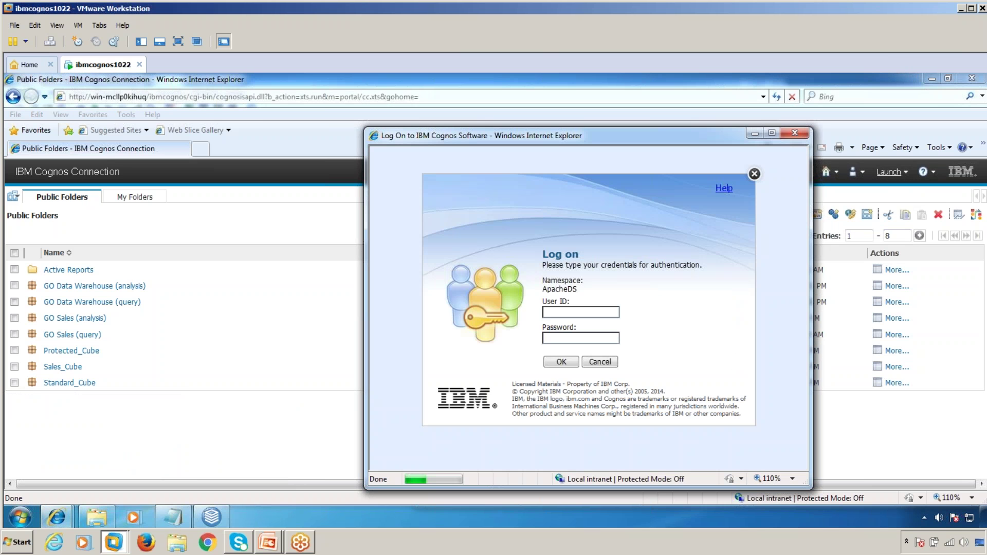
Step: Log on with the user credentials and choose the Alternate_Hier package
type("admin")
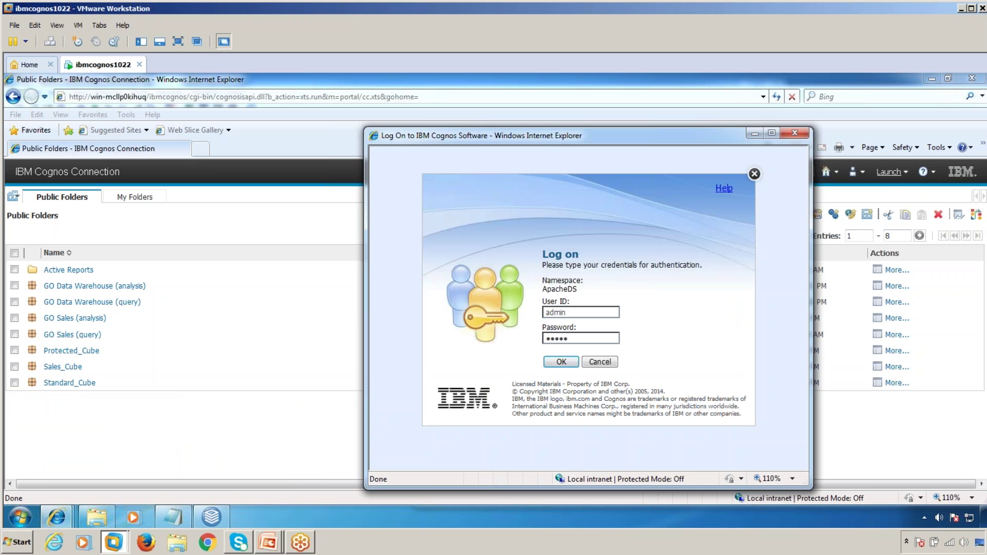
left_click(555, 362)
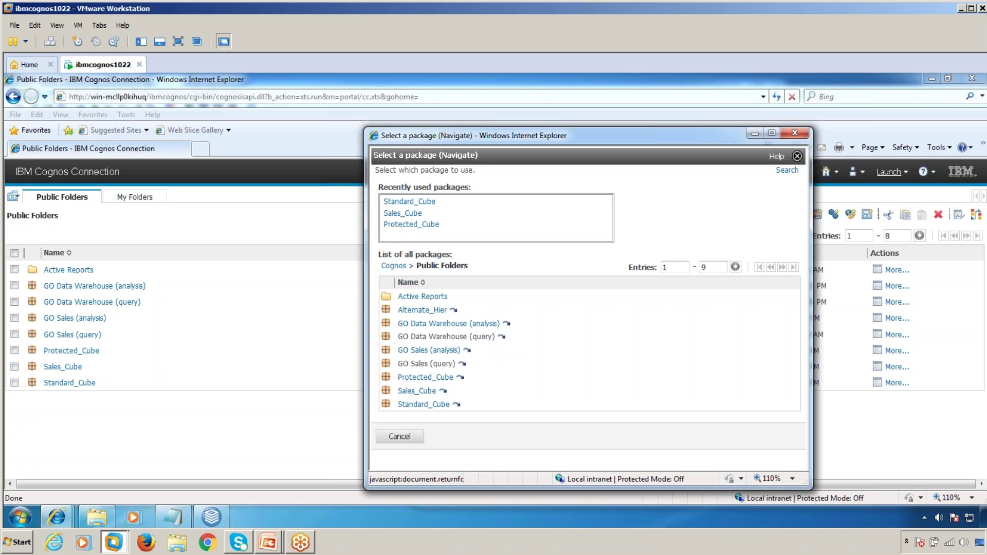
left_click(431, 311)
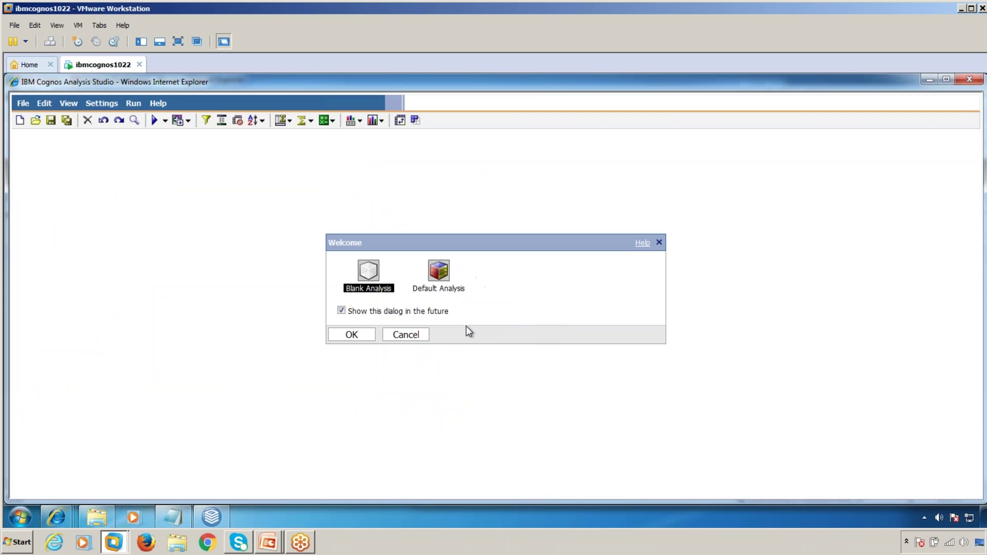
Step: Start a blank analysis and expand Date > By Month > 2010 quarters Q 1 through Q 4
left_click(353, 335)
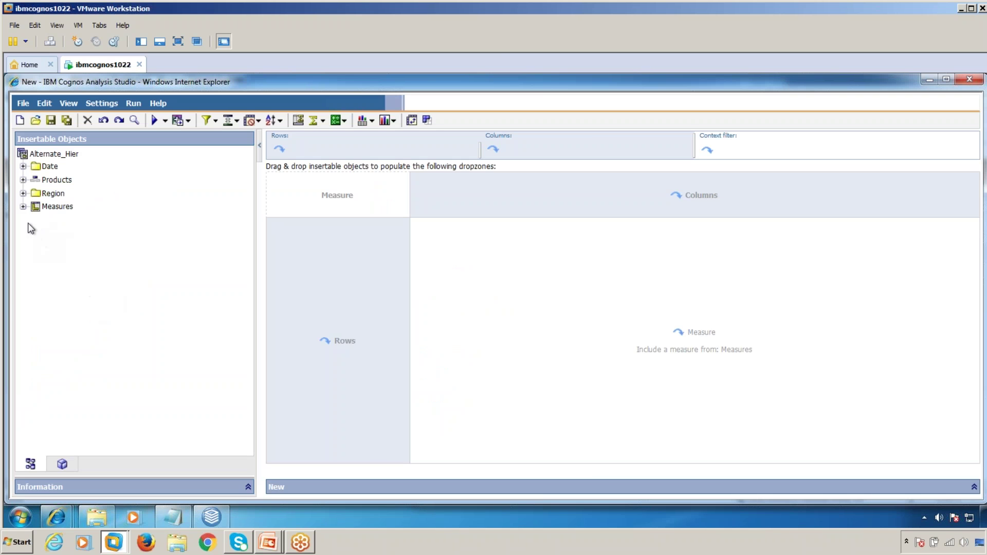
left_click(23, 167)
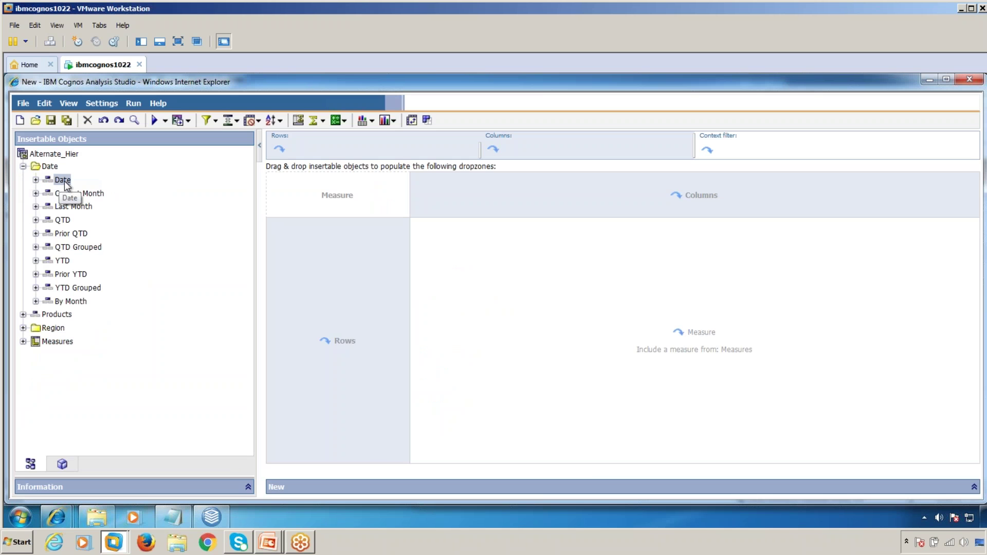
left_click(35, 301)
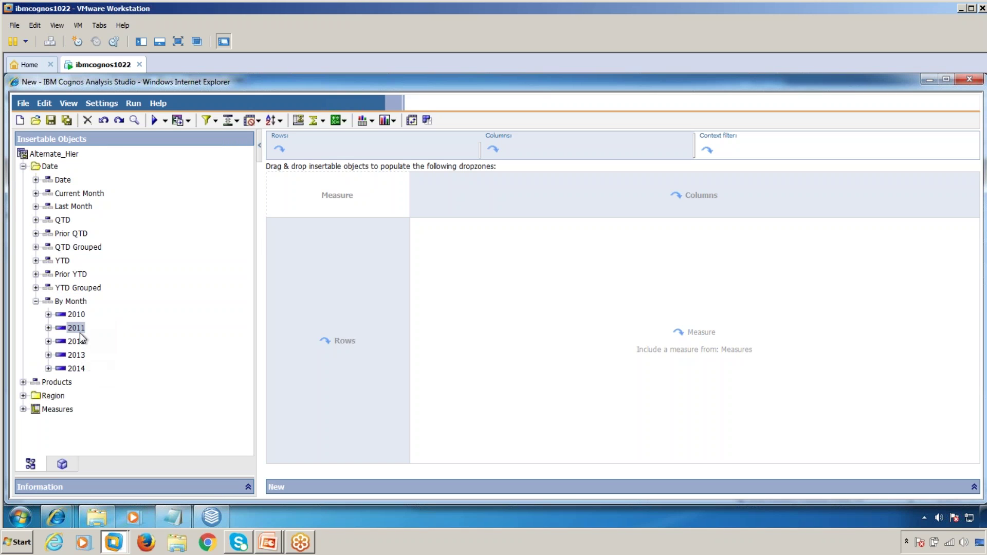
left_click(48, 315)
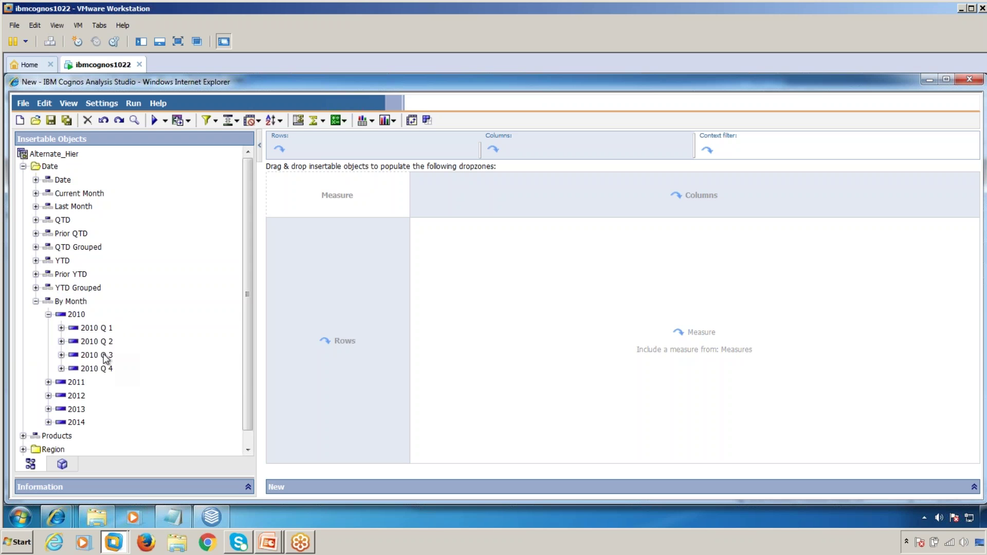
left_click(61, 328)
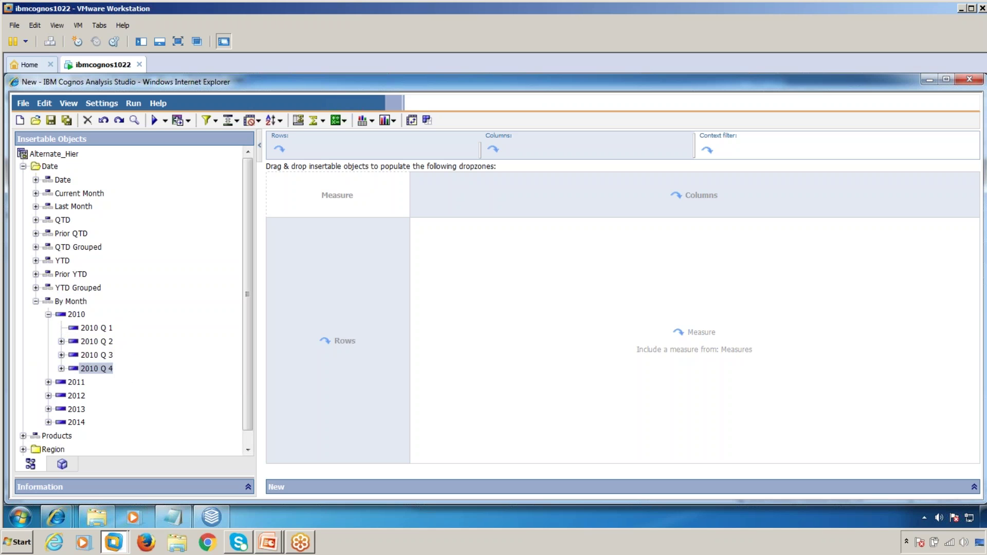
left_click(62, 341)
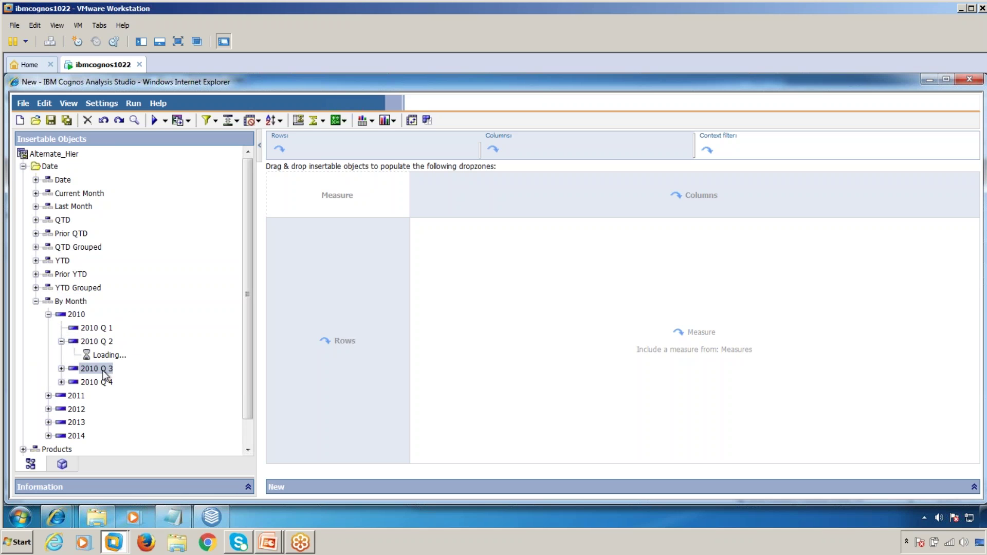
left_click(62, 354)
left_click(61, 369)
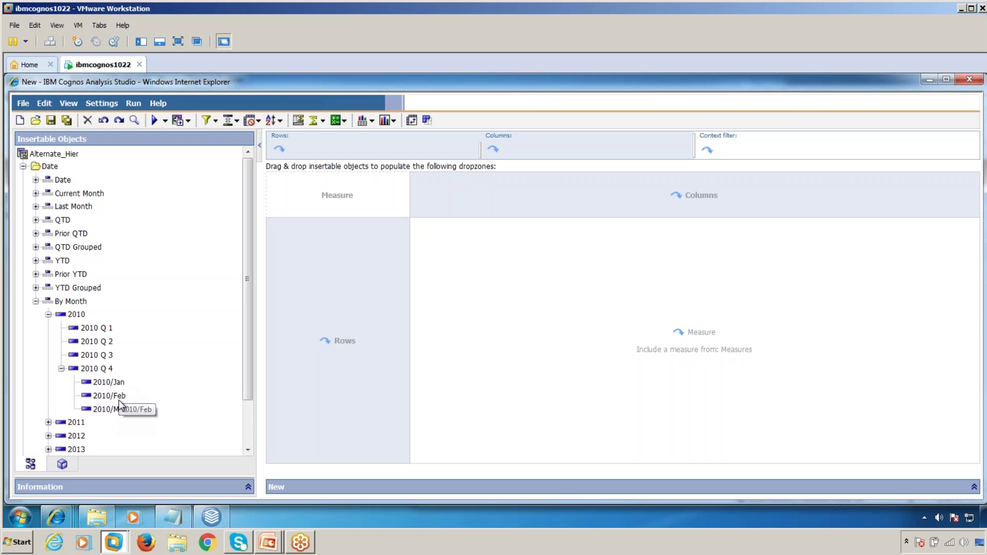
Step: Collapse 2010 under By Month and expand 2011 > 2011 Q 1 to its months
scroll(116, 415, "down", 1)
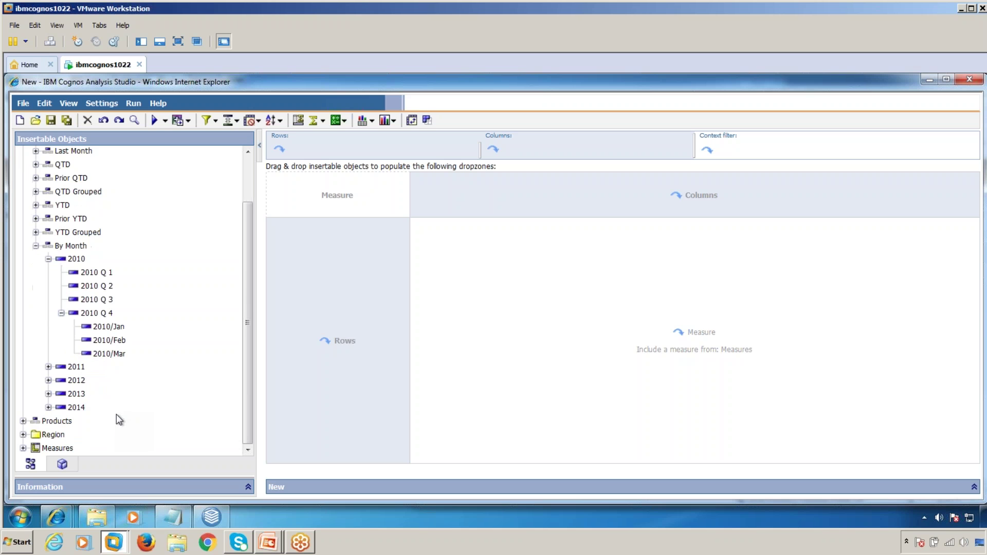
left_click(49, 367)
left_click(49, 258)
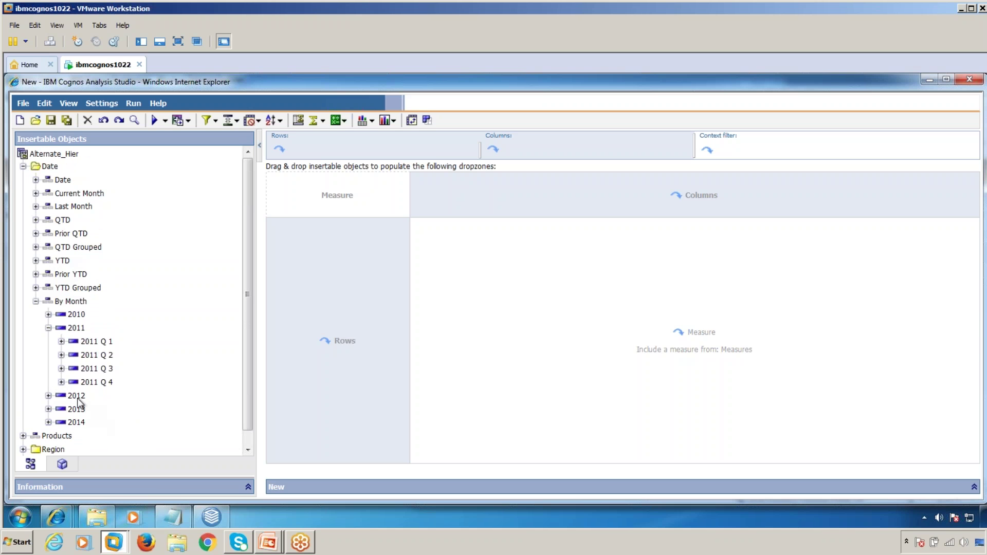
left_click(62, 341)
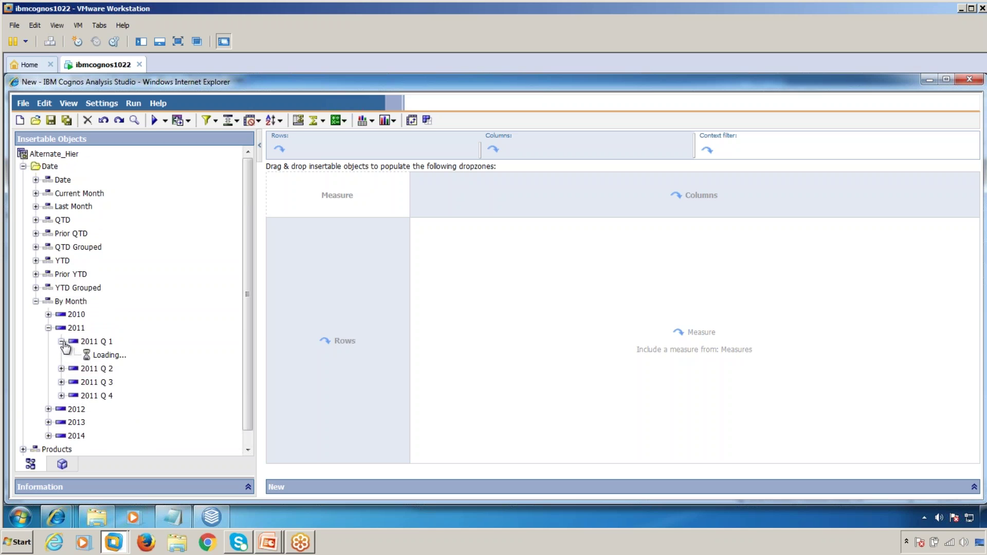
left_click(88, 344)
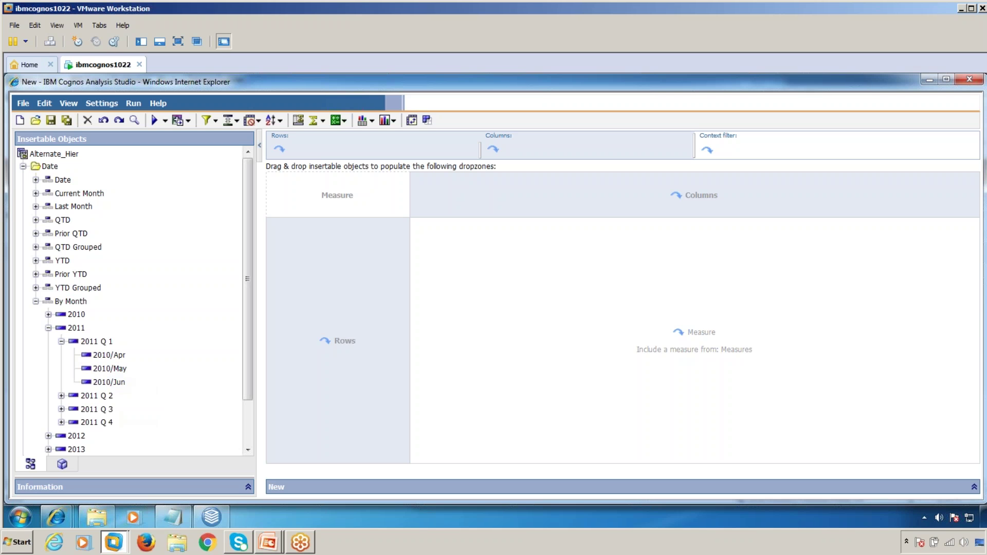
Step: Expand the Date hierarchy's 2011 > 2011 Q 1 to list its months
left_click(36, 180)
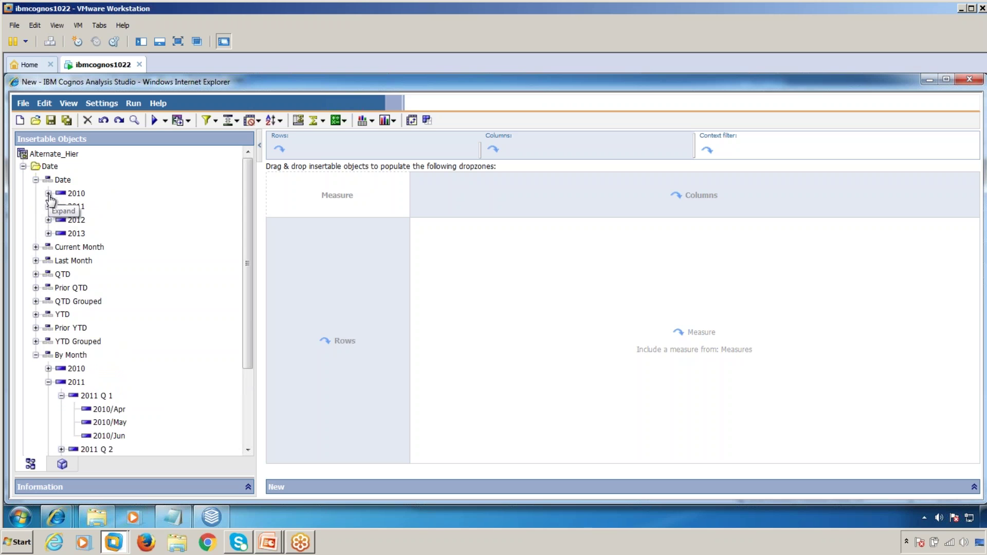
left_click(49, 206)
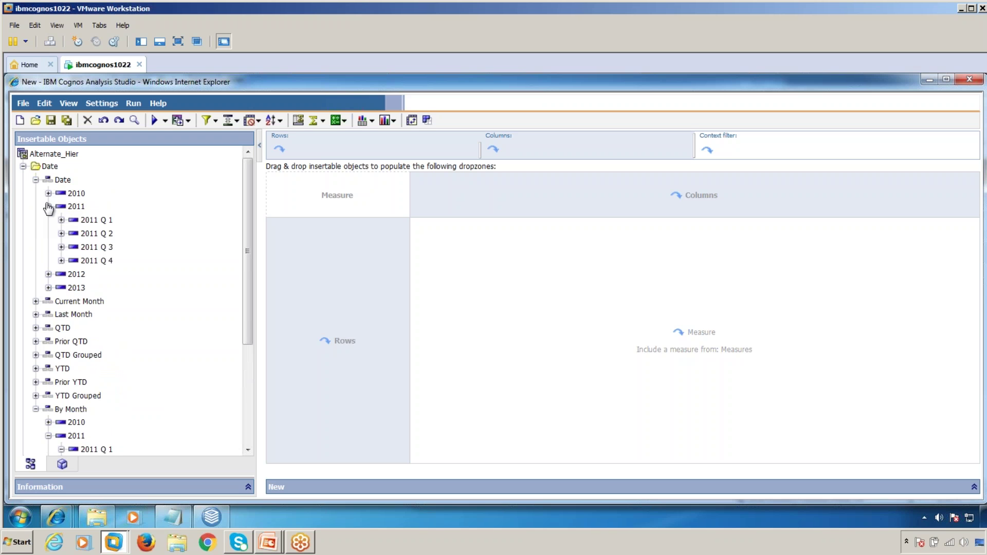
left_click(62, 220)
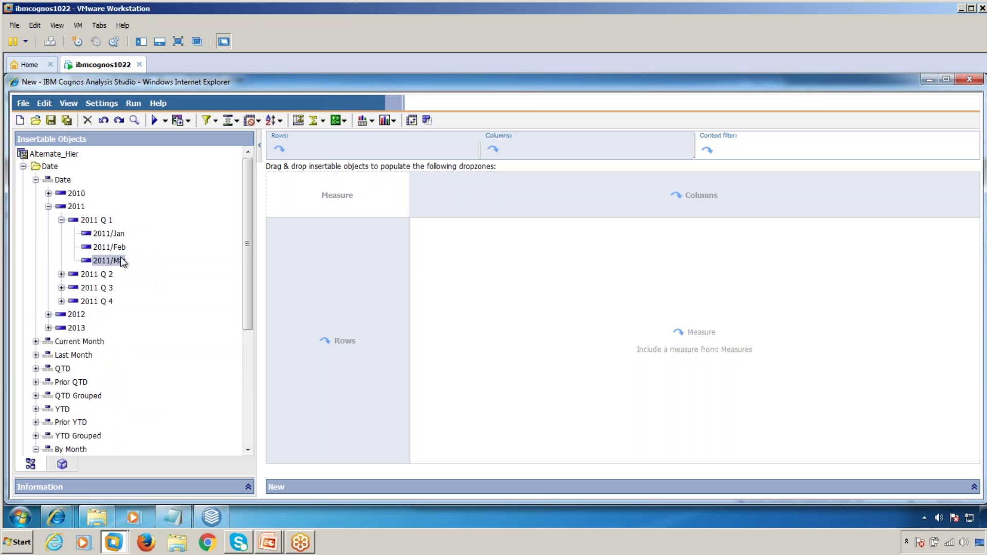
scroll(159, 360, "down", 5)
left_click_drag(104, 287, 122, 312)
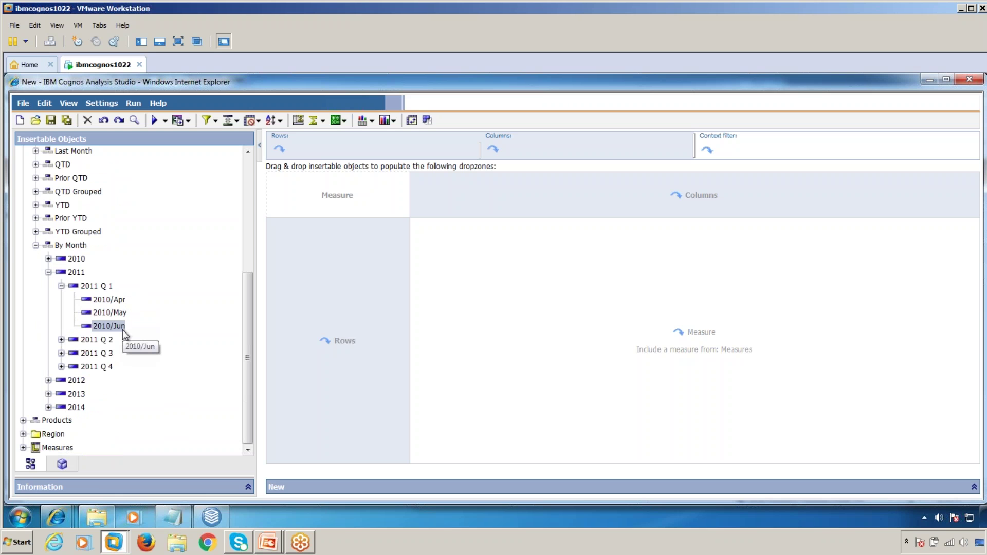
Step: Expand the Region folder and Region > Americas, then collapse the Region hierarchy
left_click(24, 437)
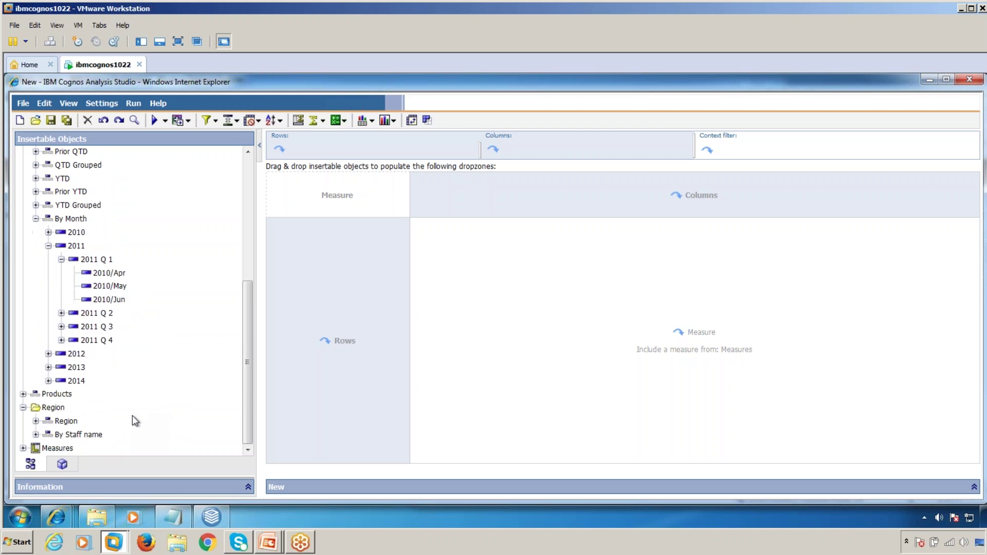
left_click(35, 421)
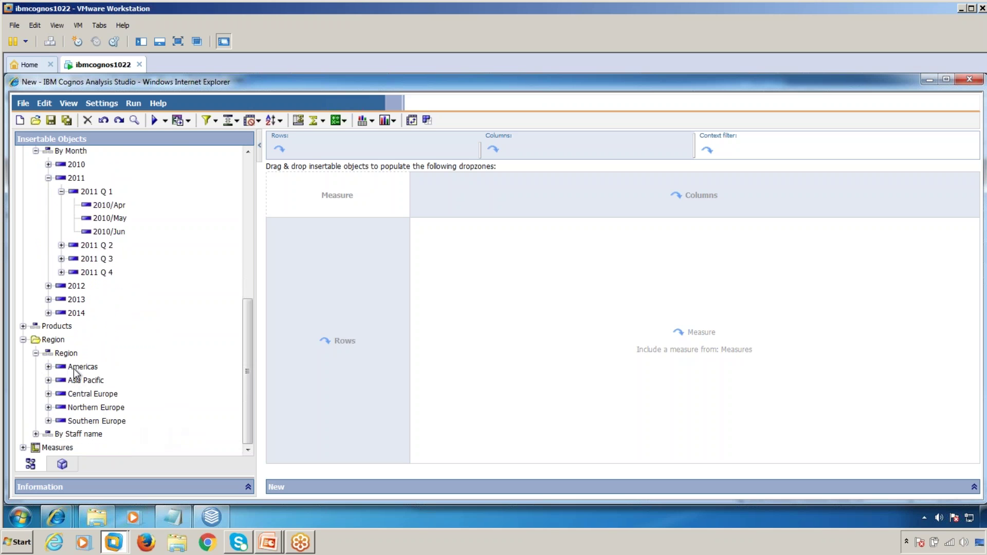
left_click(48, 367)
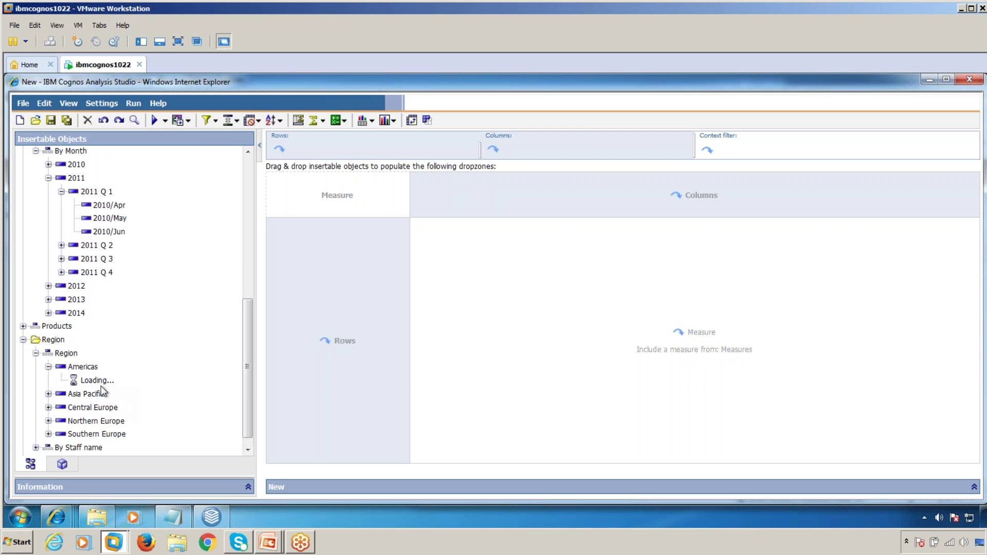
left_click(35, 353)
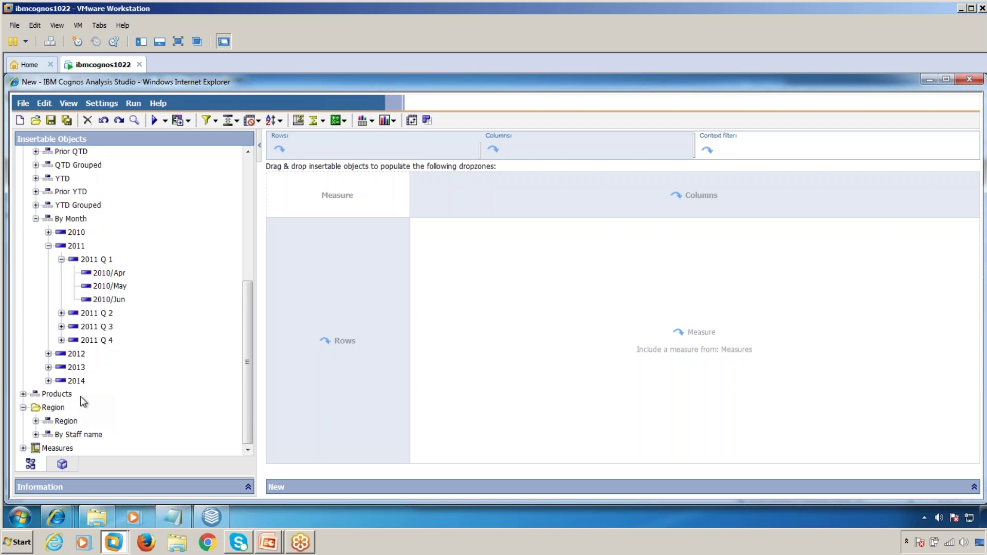
Step: Expand By Staff name > São Paulo and select its first staff member
left_click(35, 435)
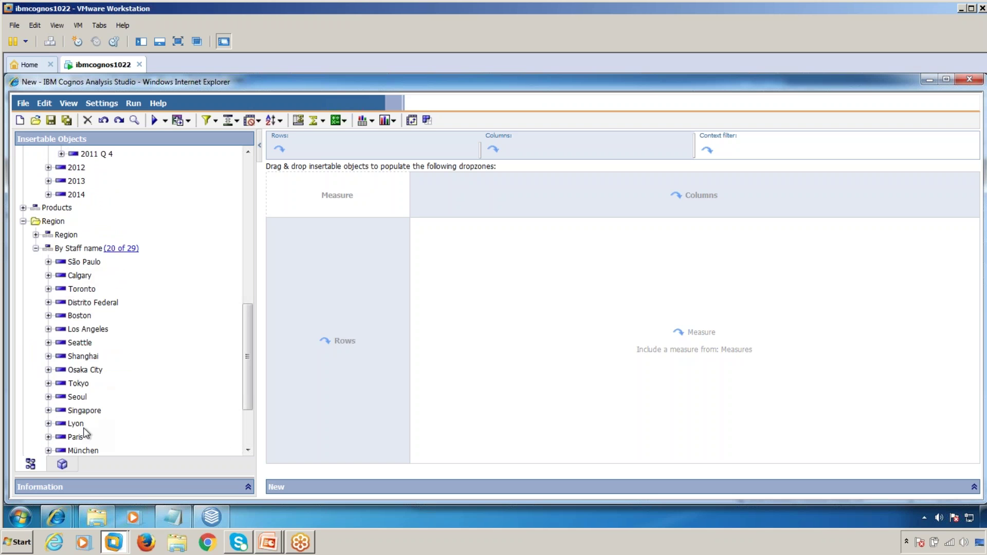
left_click(49, 262)
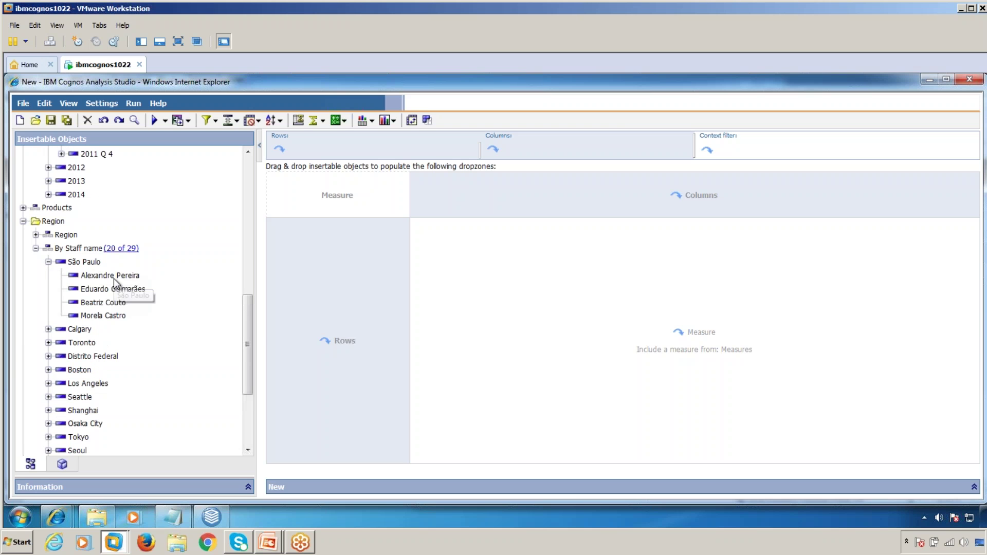
left_click(113, 276)
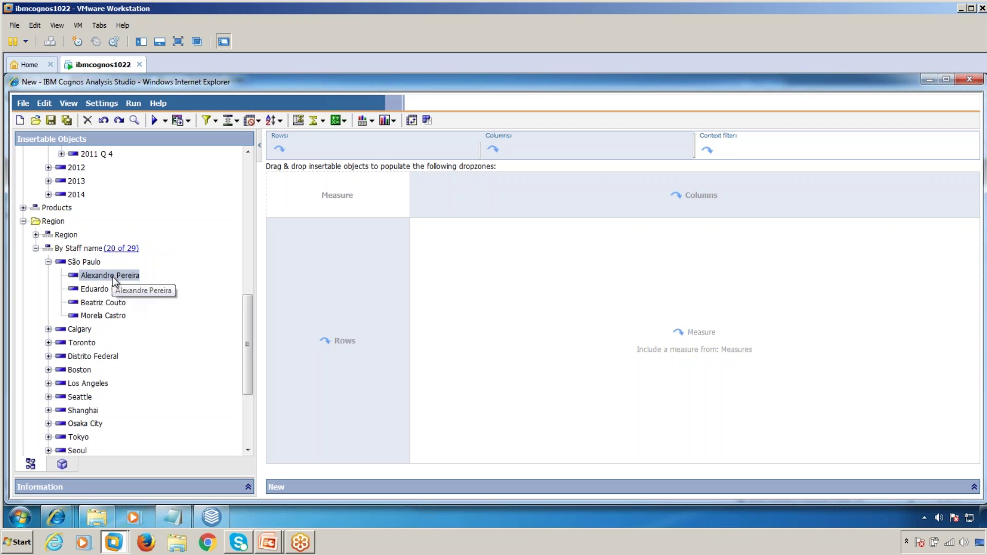